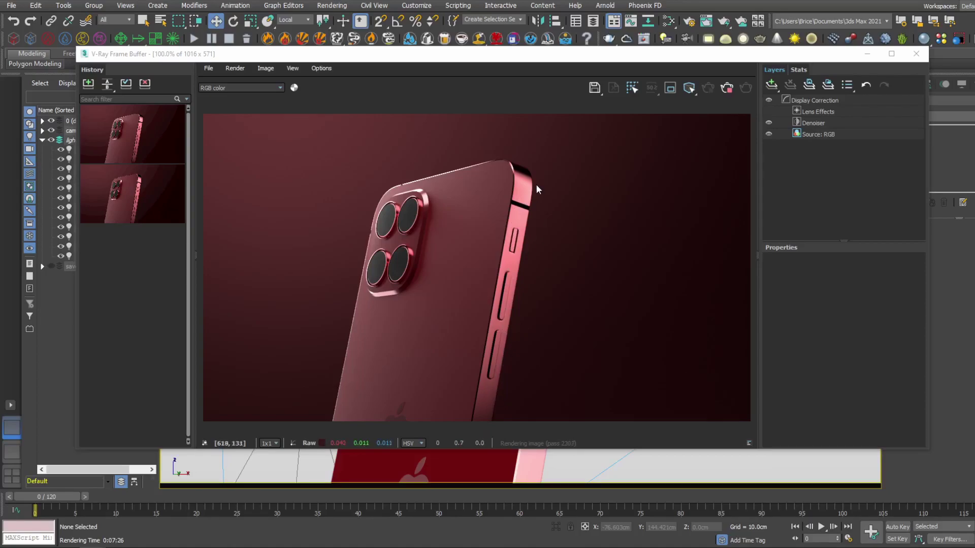
# Switch to the reference image board and examine the gold phone on black, studying the highlights along its metal edges and back
pyautogui.hotkey('alt', 'Tab')
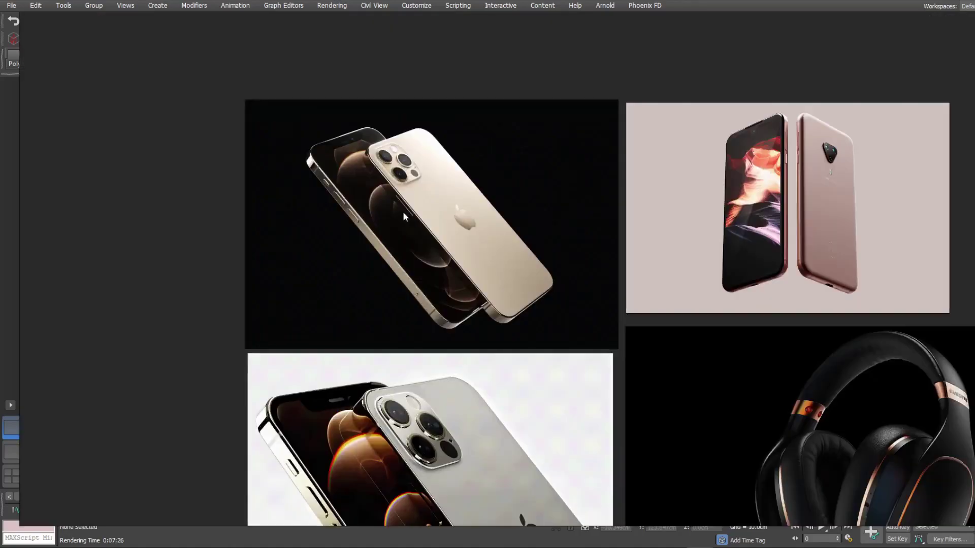
pyautogui.scroll(2, 403, 211)
pyautogui.scroll(2, 335, 187)
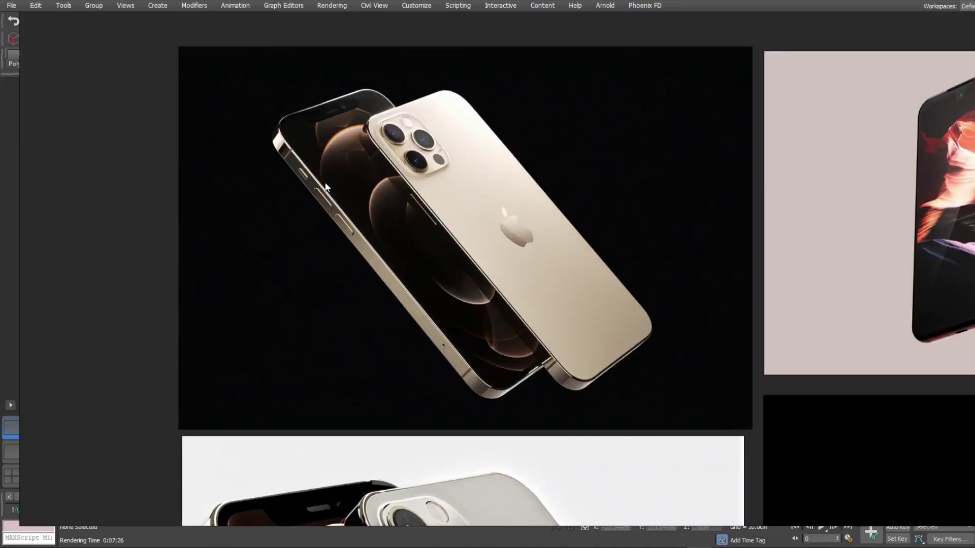
pyautogui.moveTo(594, 231); pyautogui.dragTo(572, 215, button='middle')
pyautogui.scroll(-6, 510, 212)
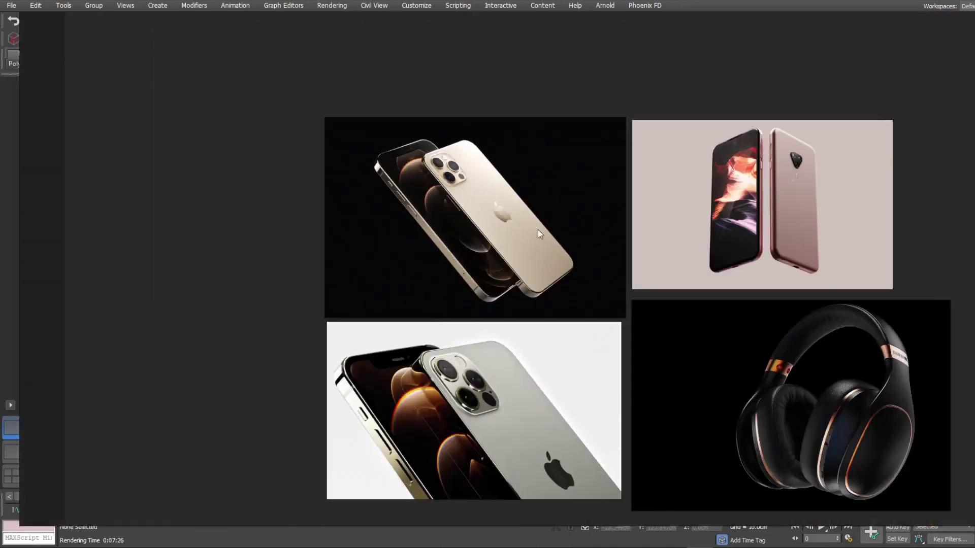
pyautogui.scroll(6, 396, 187)
pyautogui.moveTo(407, 179); pyautogui.dragTo(414, 122, button='middle')
pyautogui.scroll(2, 428, 187)
pyautogui.moveTo(413, 155); pyautogui.dragTo(448, 198, button='middle')
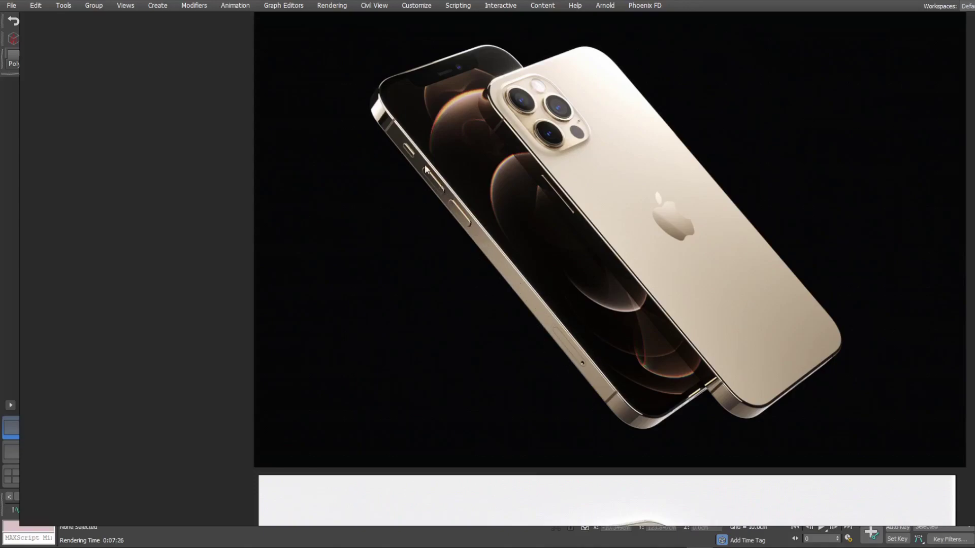
pyautogui.scroll(2, 428, 187)
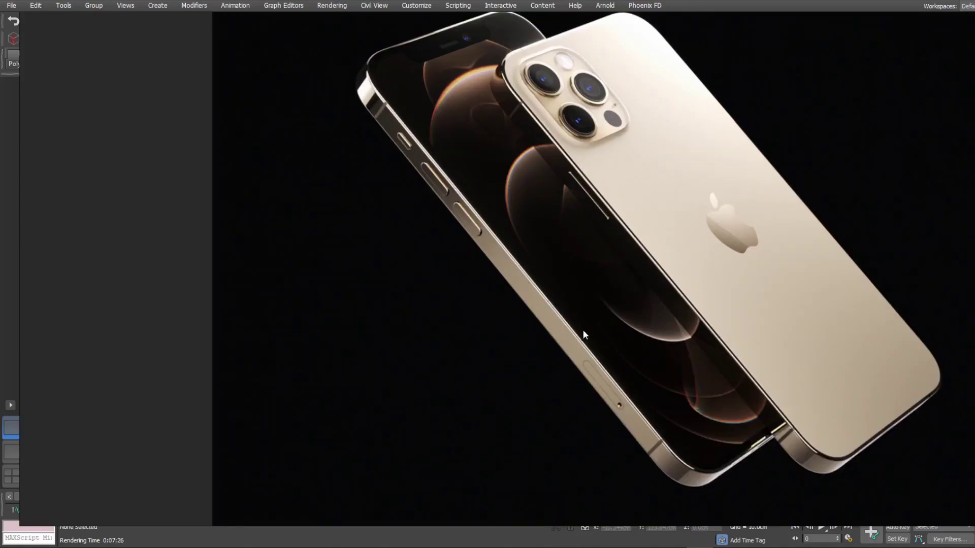
pyautogui.moveTo(510, 194); pyautogui.dragTo(398, 285, button='middle')
pyautogui.moveTo(539, 178); pyautogui.dragTo(509, 121, button='middle')
pyautogui.moveTo(627, 366); pyautogui.dragTo(661, 252)
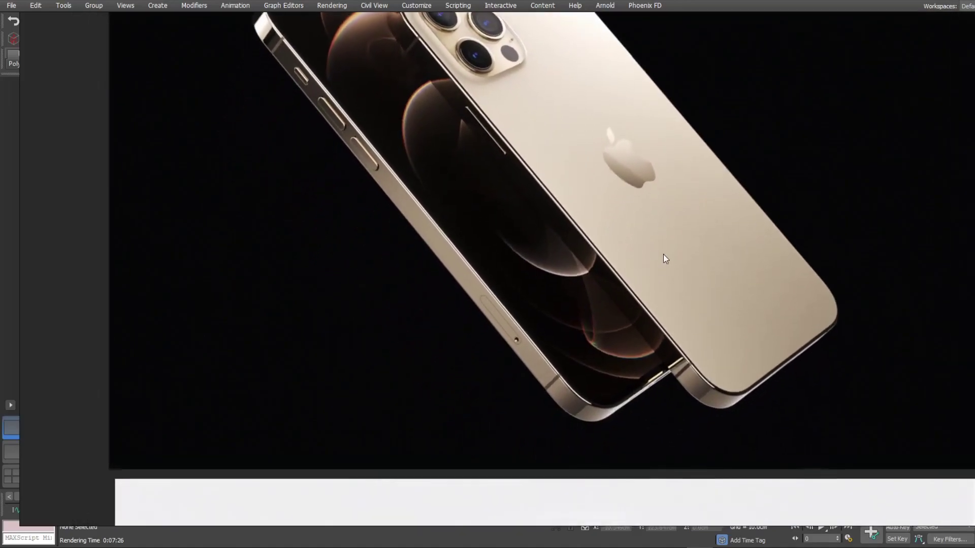
pyautogui.moveTo(407, 244); pyautogui.dragTo(498, 310)
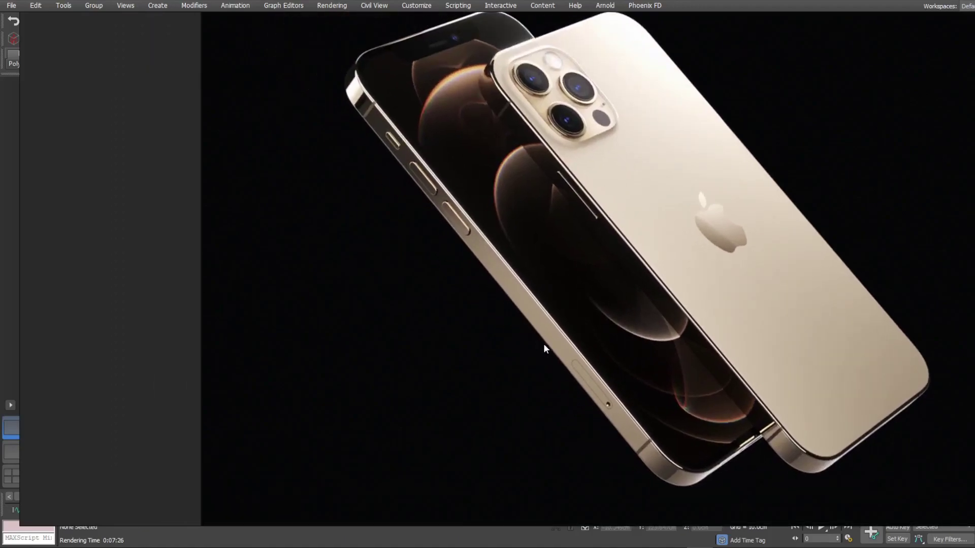
pyautogui.moveTo(434, 193); pyautogui.dragTo(480, 232)
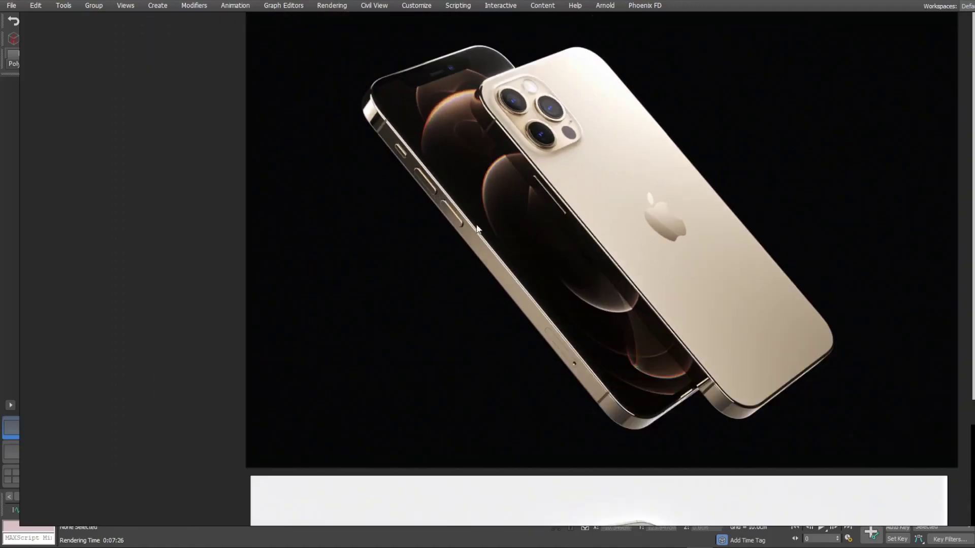
pyautogui.moveTo(528, 303); pyautogui.dragTo(449, 199)
pyautogui.scroll(-3, 444, 228)
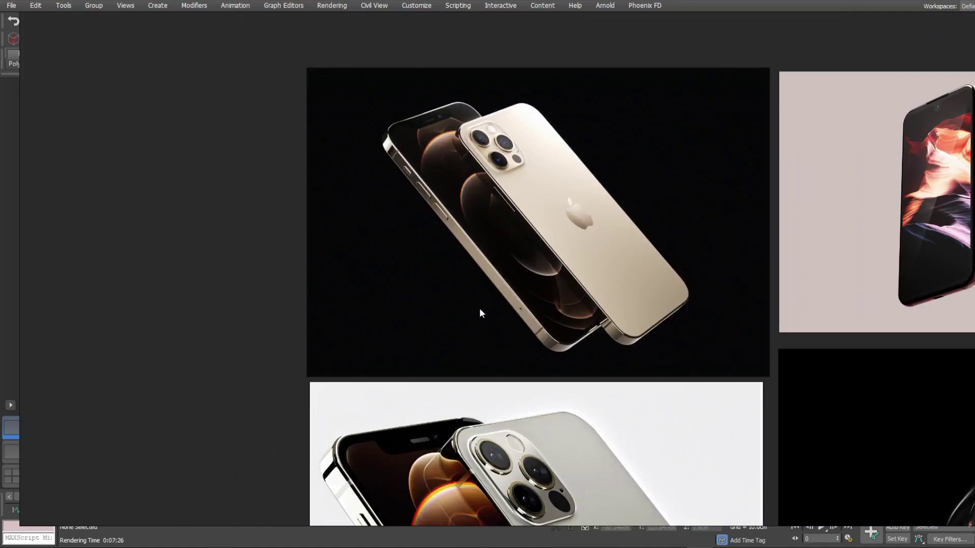
# Examine the reference photo of the phone on a white background, focusing on the side frame and button reflections
pyautogui.moveTo(479, 308); pyautogui.dragTo(457, 101, button='middle')
pyautogui.moveTo(421, 291); pyautogui.dragTo(445, 214, button='middle')
pyautogui.scroll(2, 399, 277)
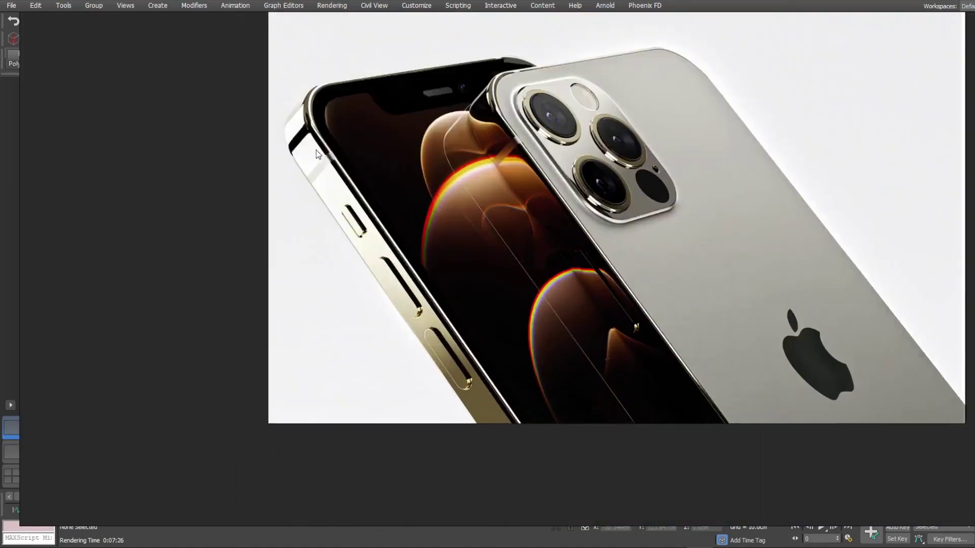
pyautogui.scroll(2, 319, 155)
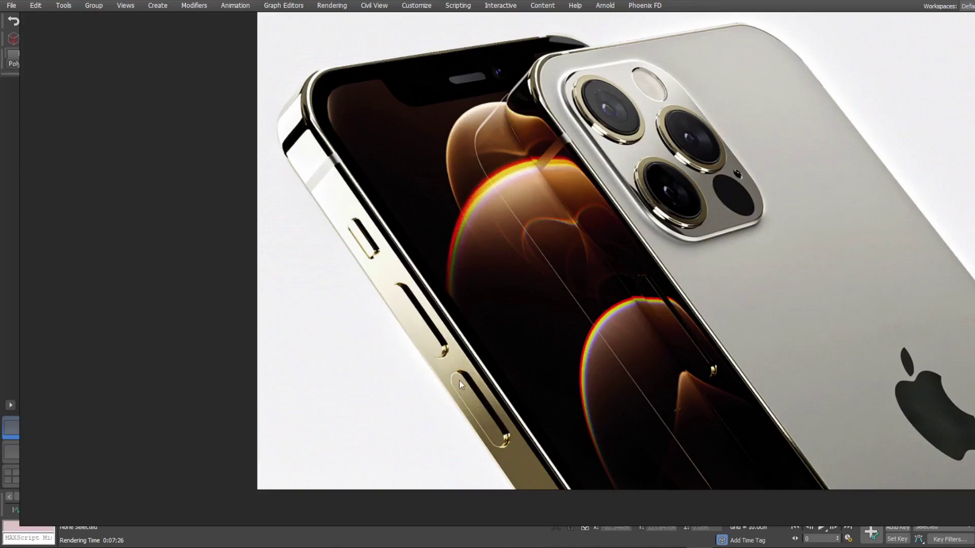
pyautogui.scroll(-1, 418, 309)
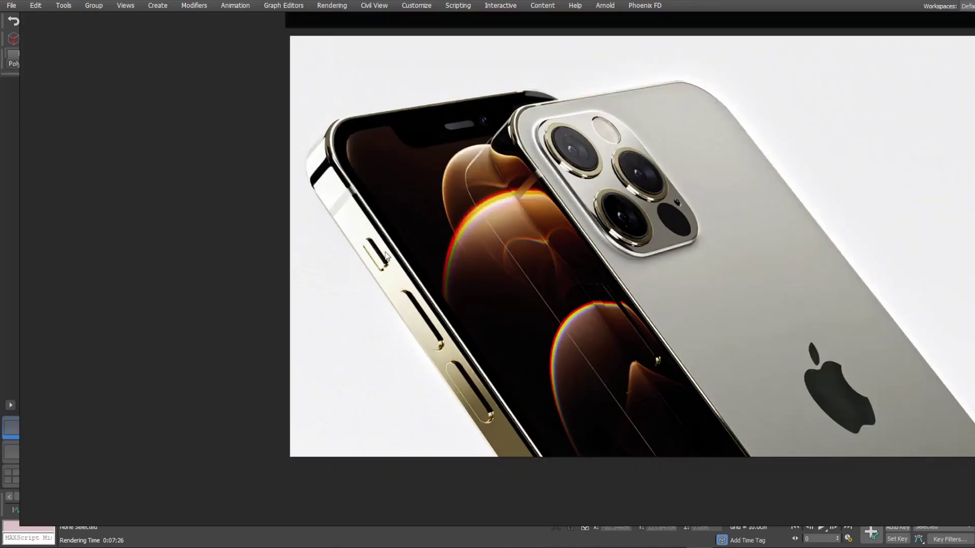
pyautogui.scroll(-2, 407, 252)
pyautogui.scroll(-1, 471, 272)
# Examine the black headphones reference, focusing on the copper trims and the soft gradients on the ear cup and headband
pyautogui.moveTo(752, 264); pyautogui.dragTo(342, 250, button='middle')
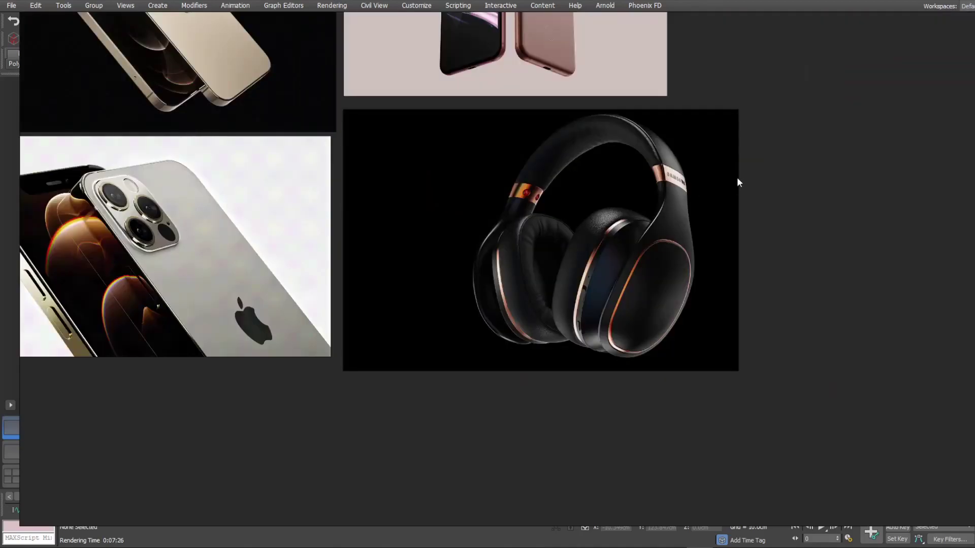
pyautogui.scroll(3, 719, 178)
pyautogui.moveTo(669, 191); pyautogui.dragTo(592, 160, button='middle')
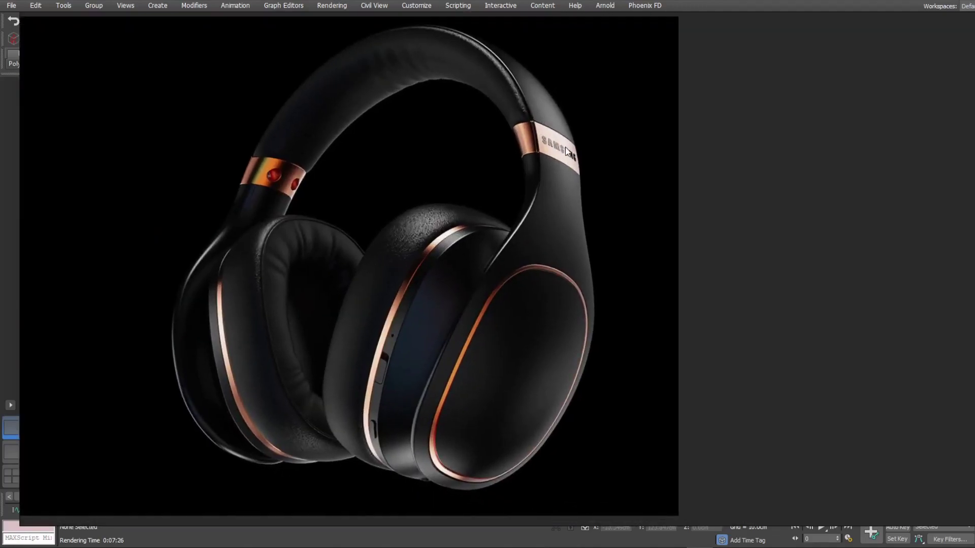
pyautogui.scroll(1, 567, 148)
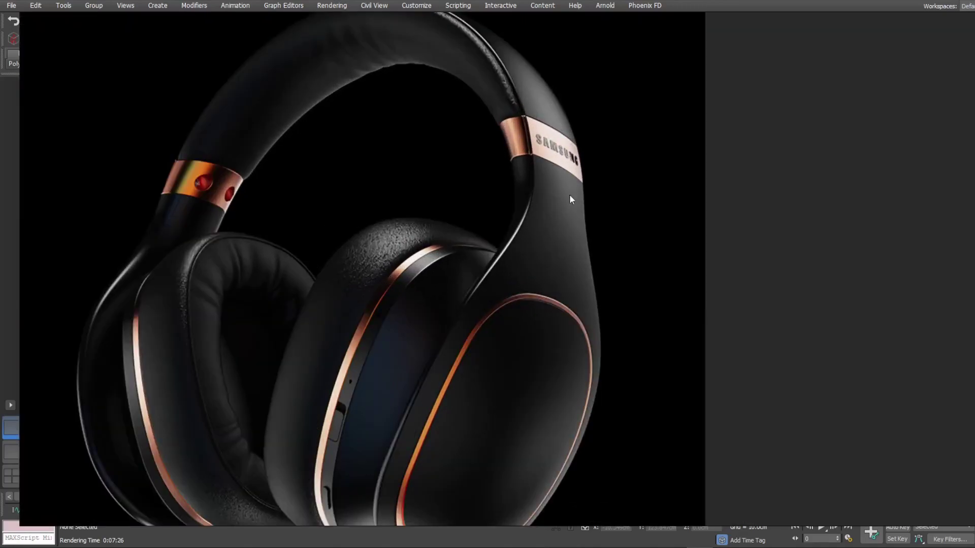
pyautogui.moveTo(586, 210); pyautogui.dragTo(486, 193, button='middle')
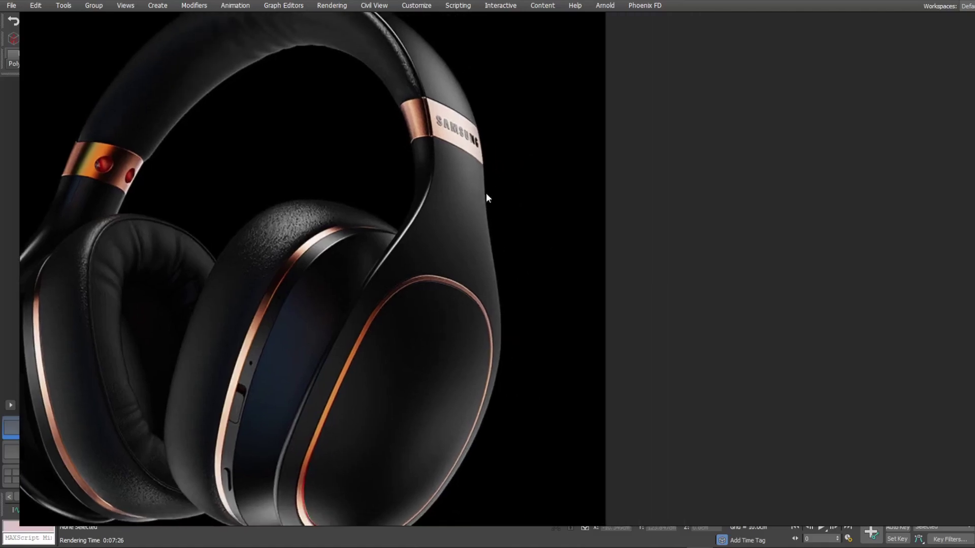
pyautogui.scroll(1, 479, 190)
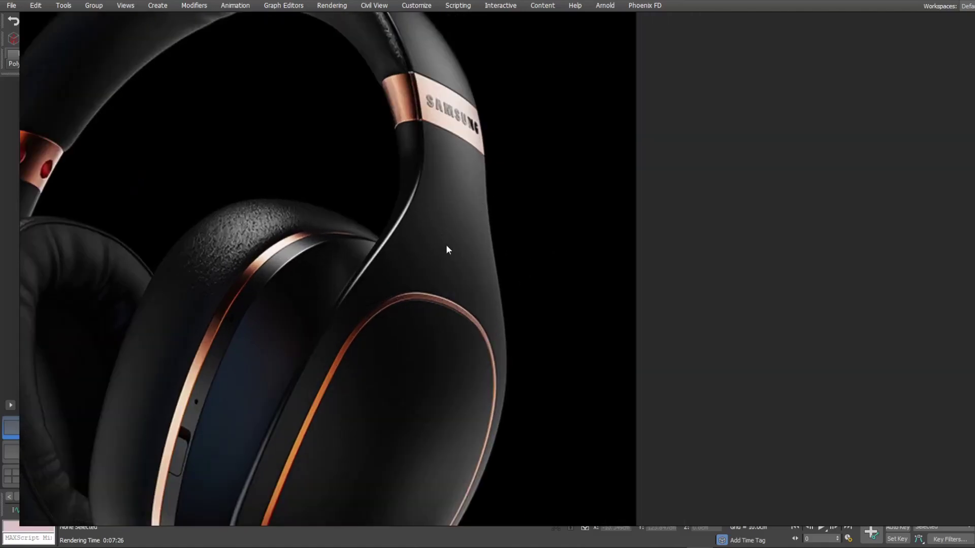
pyautogui.scroll(-1, 459, 196)
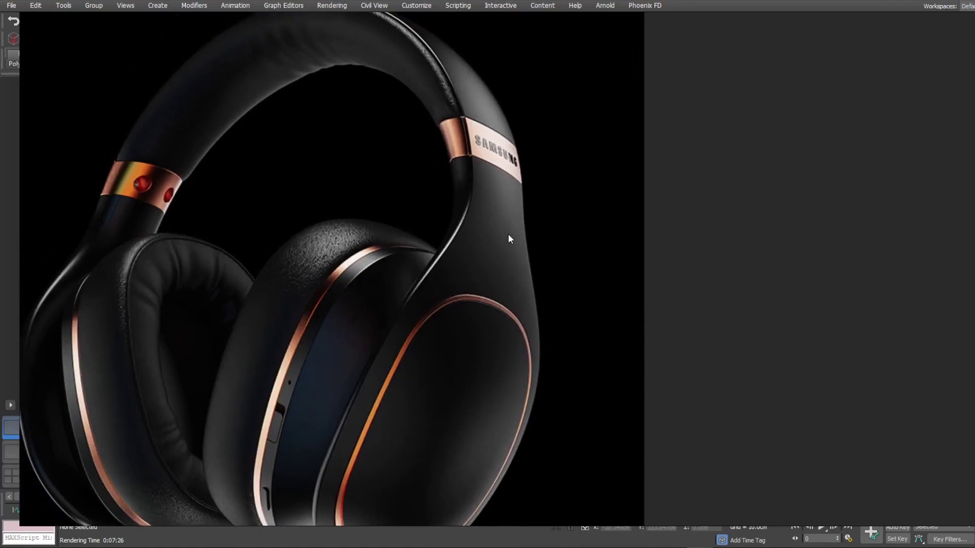
pyautogui.scroll(-1, 509, 234)
pyautogui.moveTo(481, 176); pyautogui.dragTo(589, 232, button='middle')
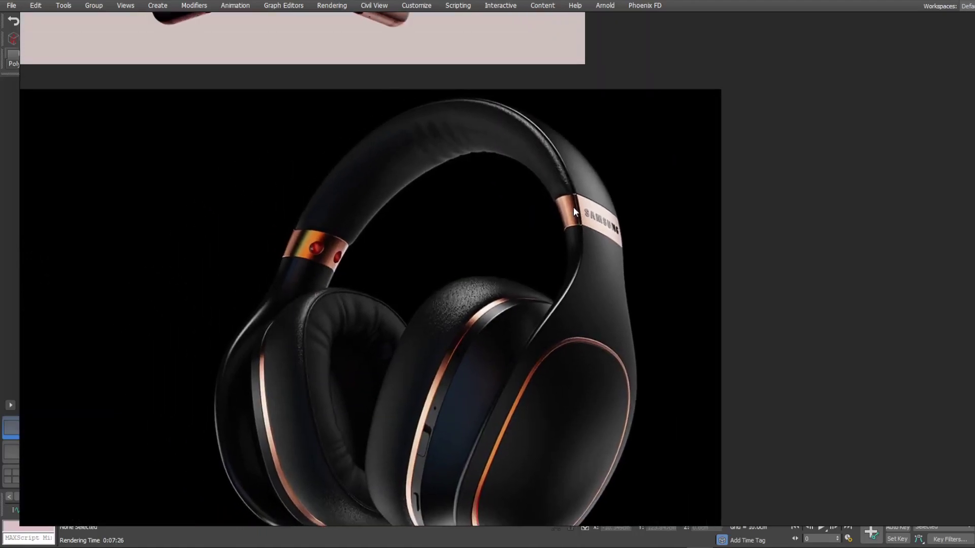
# Examine the behind-the-scenes studio photos of the stove and the grill to study their light placement
pyautogui.scroll(-3, 601, 154)
pyautogui.moveTo(602, 153); pyautogui.dragTo(295, 170, button='middle')
pyautogui.scroll(-2, 295, 170)
pyautogui.moveTo(518, 157); pyautogui.dragTo(324, 113, button='middle')
pyautogui.scroll(2, 651, 113)
pyautogui.moveTo(650, 113); pyautogui.dragTo(402, 92, button='middle')
pyautogui.moveTo(244, 313); pyautogui.dragTo(291, 215, button='middle')
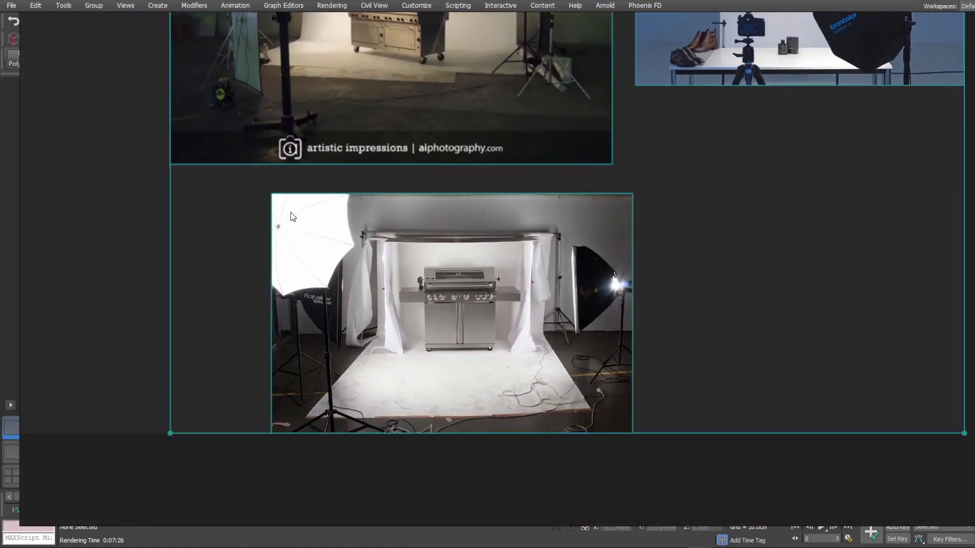
pyautogui.scroll(1, 291, 215)
pyautogui.moveTo(587, 188); pyautogui.dragTo(567, 327, button='middle')
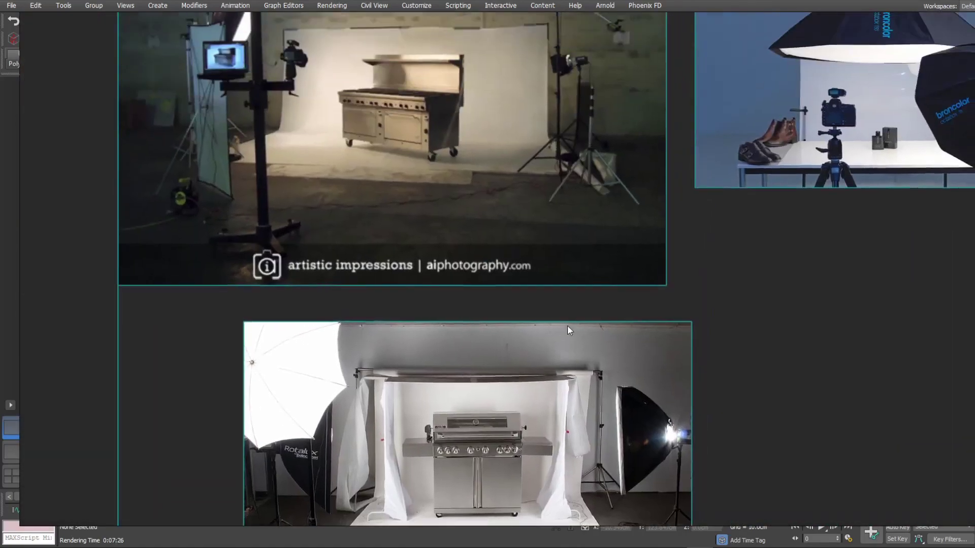
# Study the tabletop product setup with two octaboxes and the grill setup with white diffusion fabric
pyautogui.moveTo(581, 211); pyautogui.dragTo(416, 263, button='middle')
pyautogui.moveTo(647, 221); pyautogui.dragTo(569, 230, button='middle')
pyautogui.scroll(3, 647, 77)
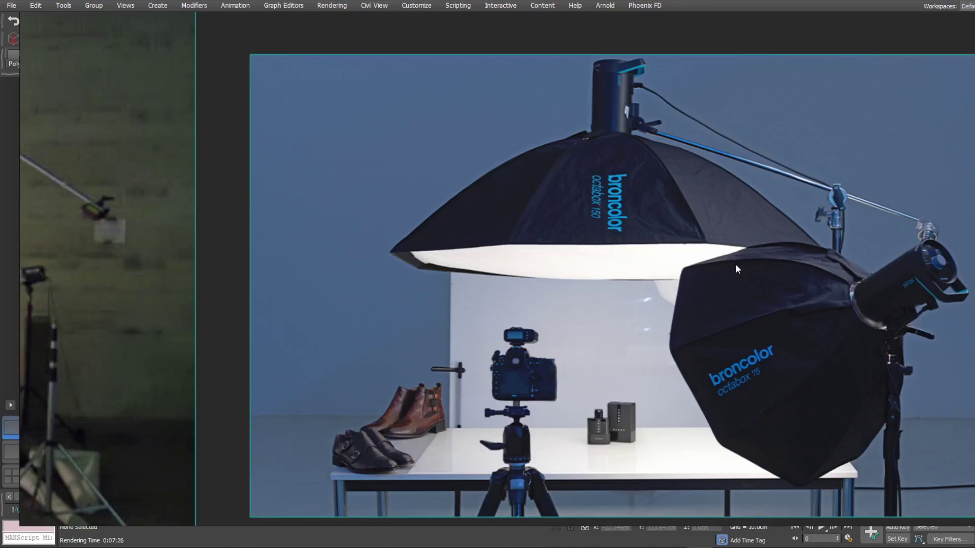
pyautogui.moveTo(586, 311); pyautogui.dragTo(554, 237, button='middle')
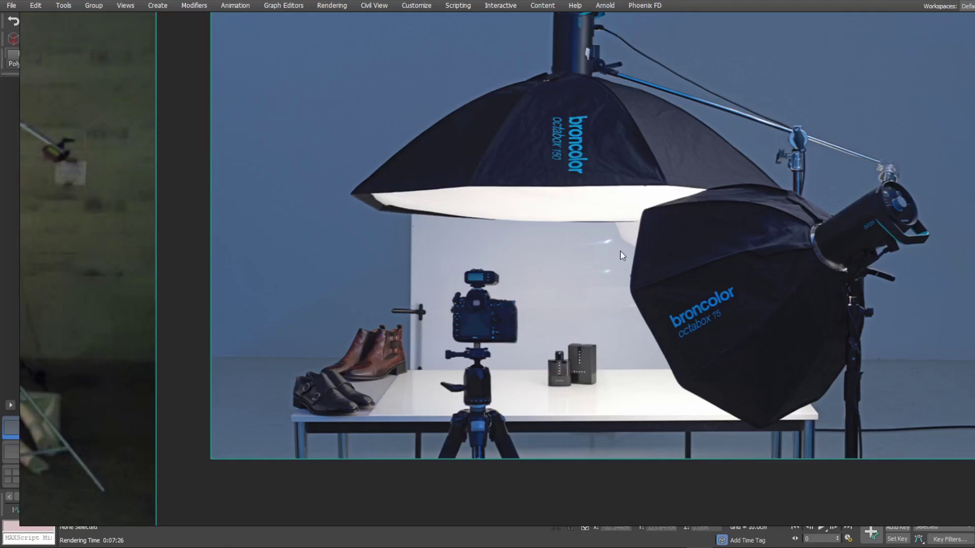
pyautogui.moveTo(593, 298); pyautogui.dragTo(588, 269, button='middle')
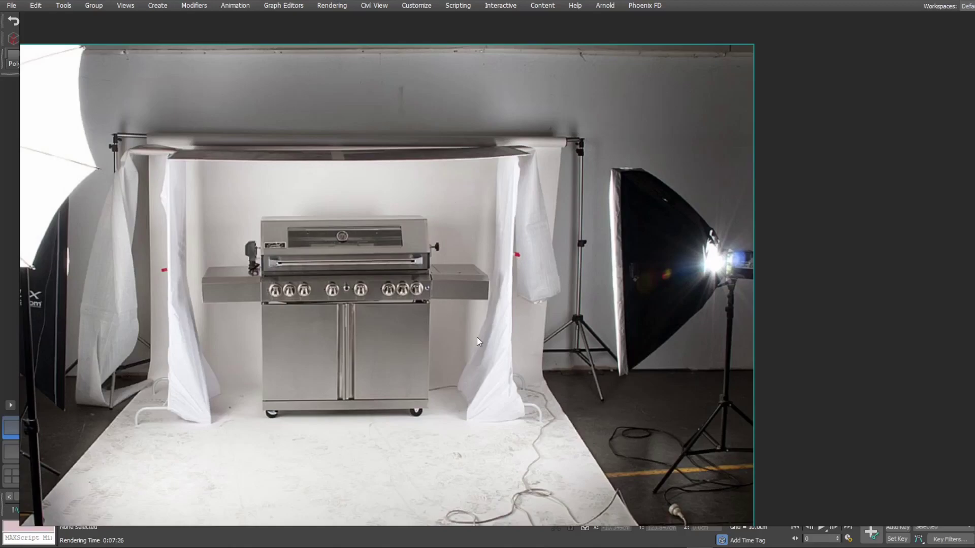
# Return to 3ds Max, close the V-Ray frame buffer and start V-Ray Viewport IPR in the camera viewport
pyautogui.hotkey('ctrl', 'x')
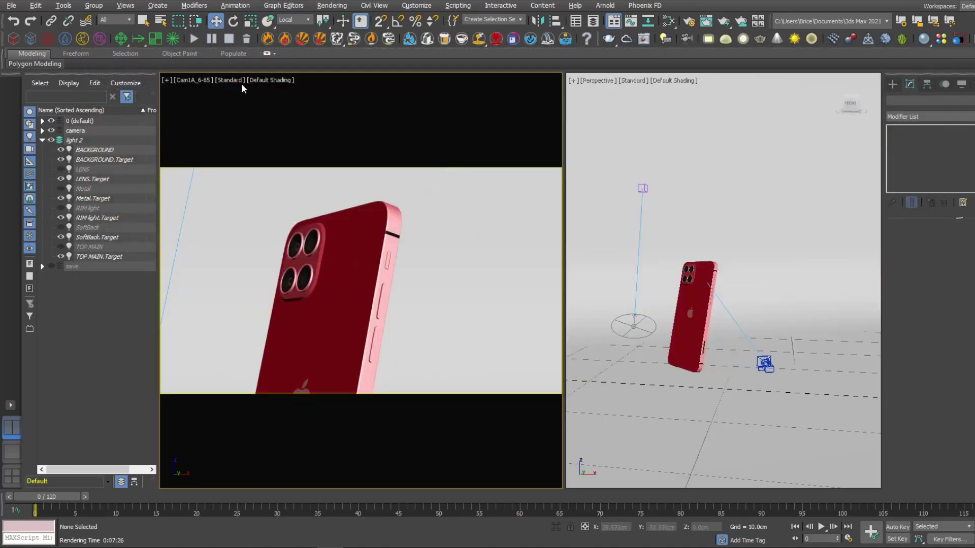
pyautogui.click(235, 81)
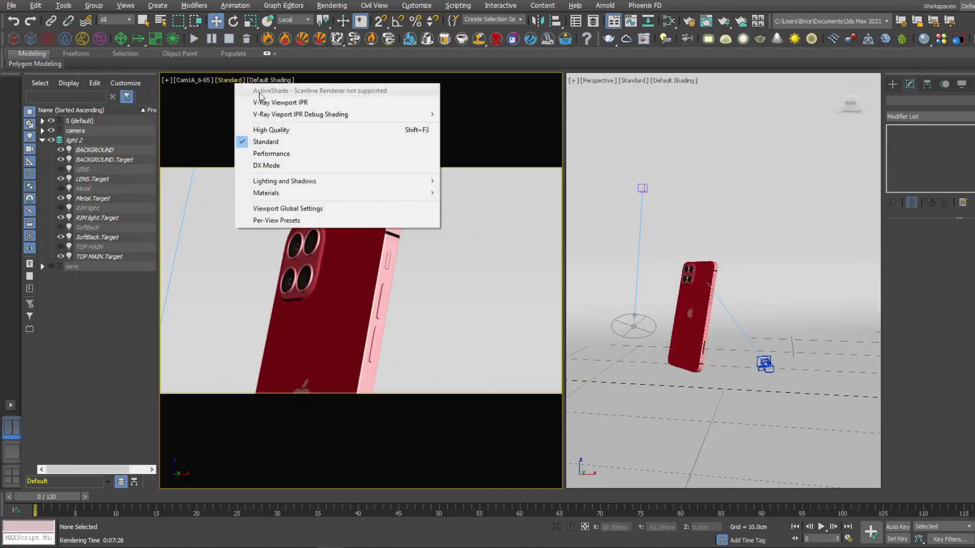
pyautogui.click(269, 101)
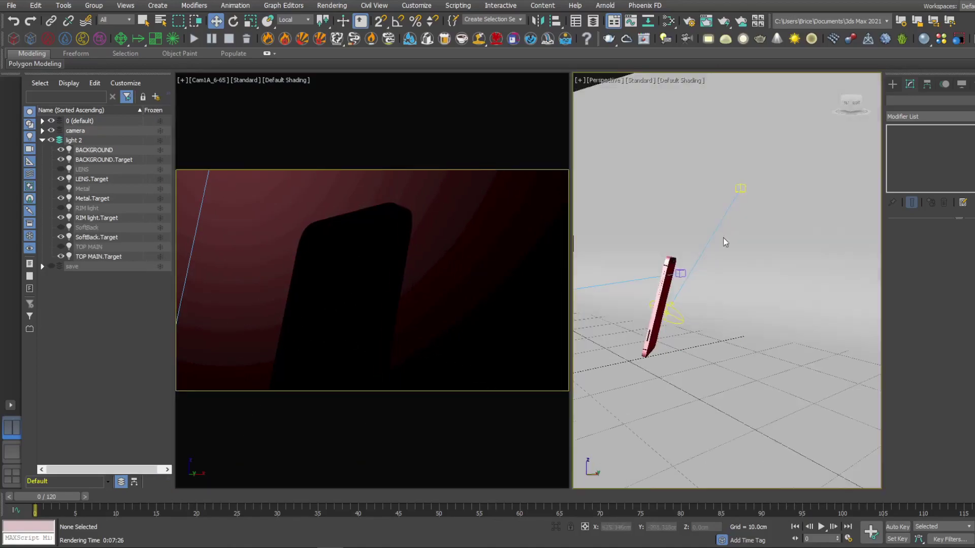
# Select the BACKGROUND disc light in the perspective view and examine its placement behind the phone
pyautogui.scroll(3, 691, 292)
pyautogui.scroll(-1, 692, 296)
pyautogui.moveTo(691, 296); pyautogui.dragTo(638, 322, button='middle')
pyautogui.click(638, 322)
pyautogui.scroll(-2, 716, 289)
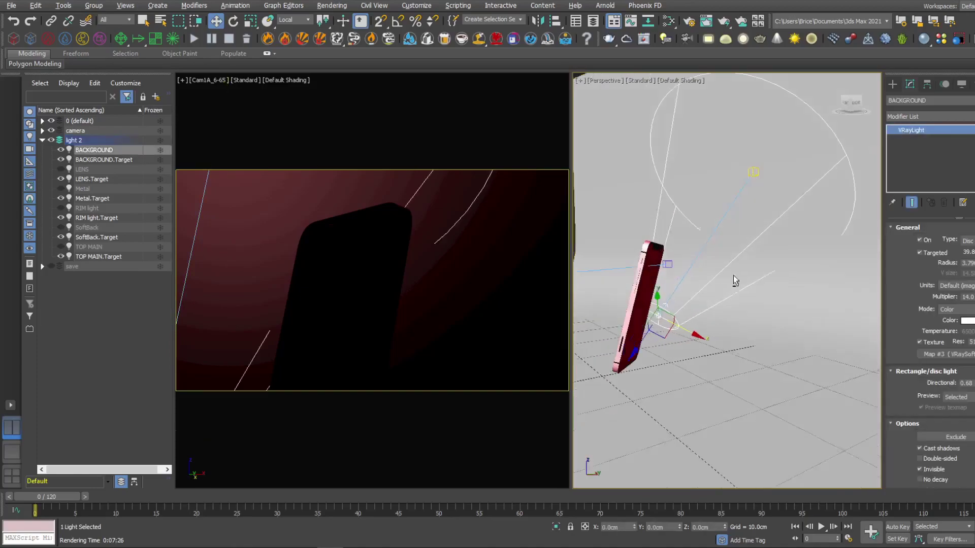
pyautogui.keyDown('alt'); pyautogui.moveTo(732, 276); pyautogui.dragTo(710, 257, button='middle'); pyautogui.keyUp('alt')
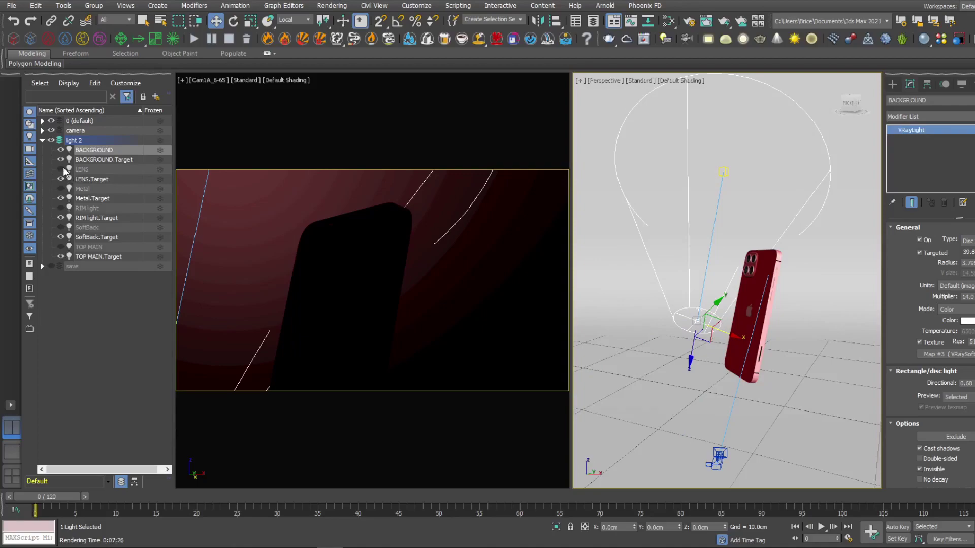
# Unhide the LENS light and select it to inspect its position beside the phone's camera module
pyautogui.click(62, 168)
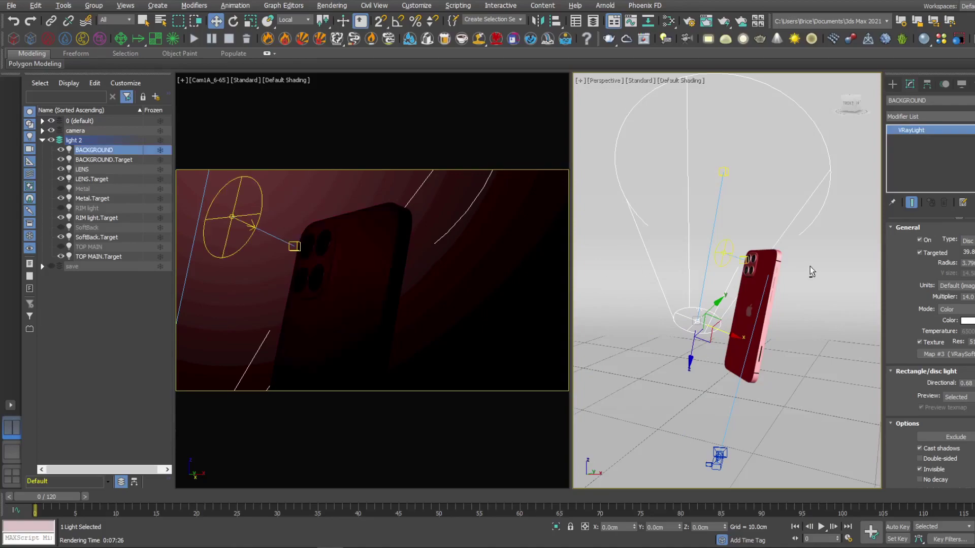
pyautogui.scroll(3, 814, 272)
pyautogui.scroll(2, 746, 241)
pyautogui.moveTo(761, 235); pyautogui.dragTo(711, 232, button='middle')
pyautogui.click(81, 169)
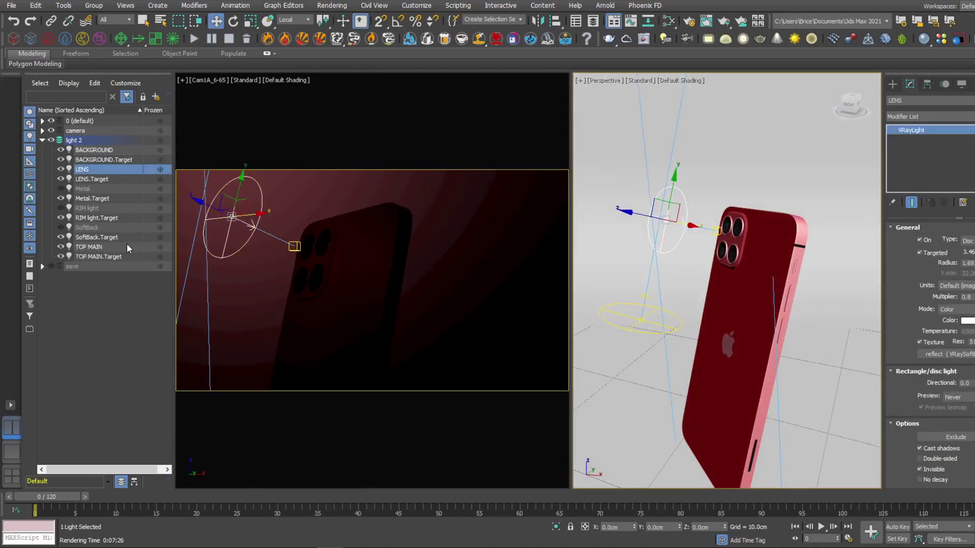
# Unhide the TOP MAIN light and select it above the phone in the perspective view
pyautogui.keyDown('alt'); pyautogui.moveTo(754, 258); pyautogui.dragTo(715, 279, button='middle'); pyautogui.keyUp('alt')
pyautogui.scroll(-4, 726, 279)
pyautogui.scroll(-4, 714, 280)
pyautogui.click(650, 121)
pyautogui.moveTo(739, 212); pyautogui.dragTo(740, 177, button='middle')
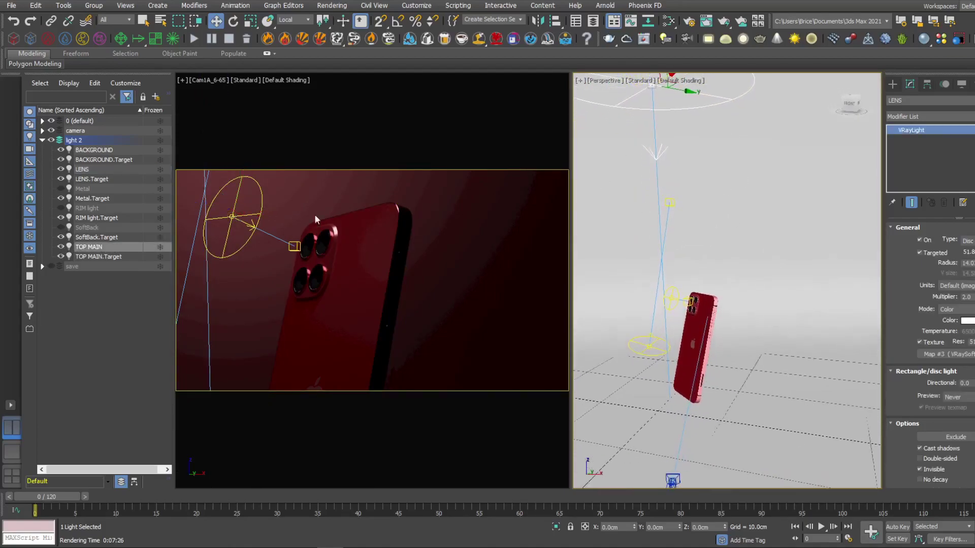
# Unhide the SoftBack light and inspect its placement relative to the phone's back
pyautogui.click(61, 227)
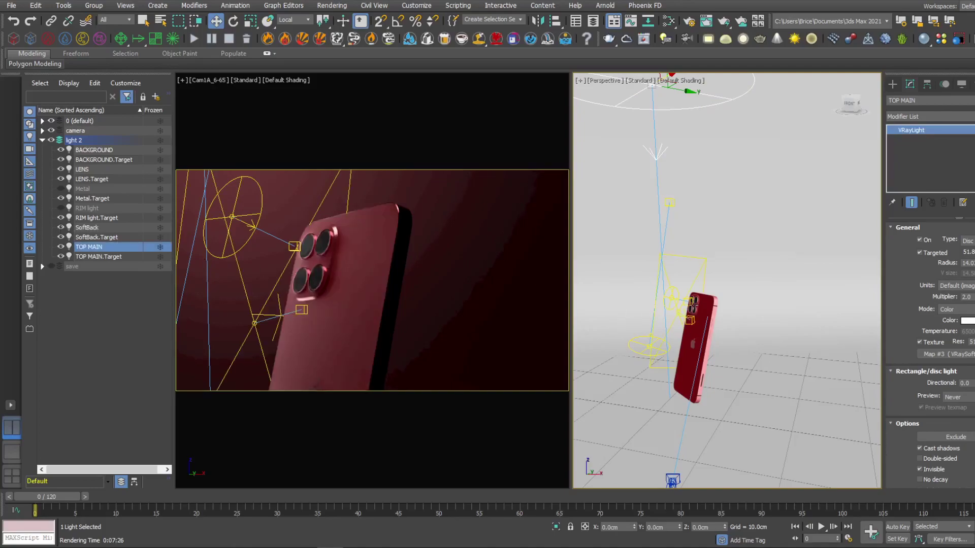
pyautogui.keyDown('alt'); pyautogui.moveTo(701, 304); pyautogui.dragTo(663, 311, button='middle'); pyautogui.keyUp('alt')
pyautogui.scroll(6, 673, 304)
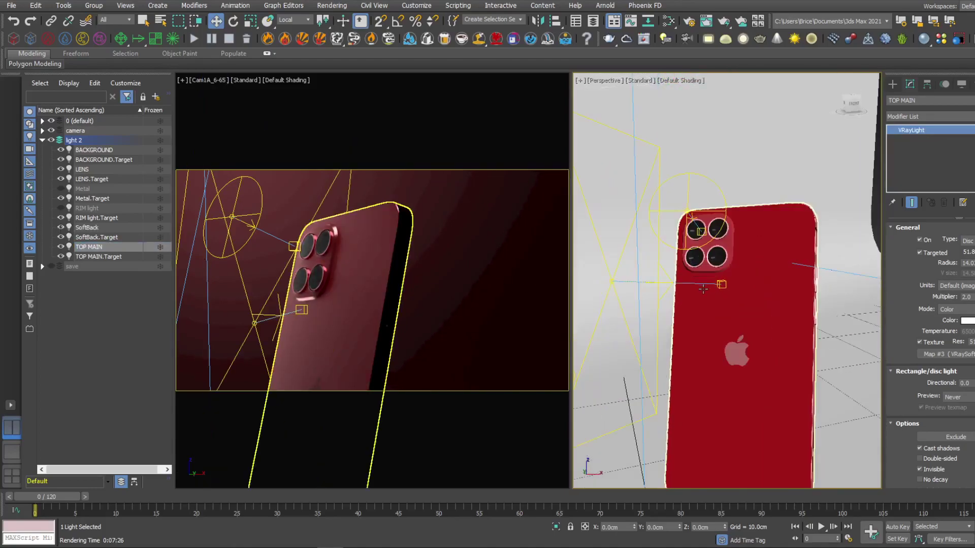
pyautogui.keyDown('alt'); pyautogui.moveTo(747, 301); pyautogui.dragTo(731, 304, button='middle'); pyautogui.keyUp('alt')
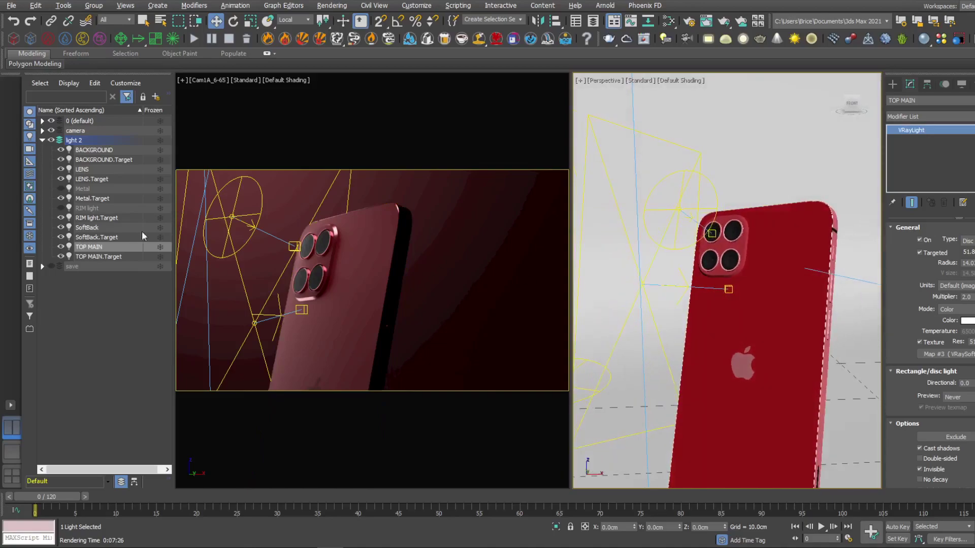
# Unhide the RIM light and the Metal light in the light 2 layer
pyautogui.click(60, 207)
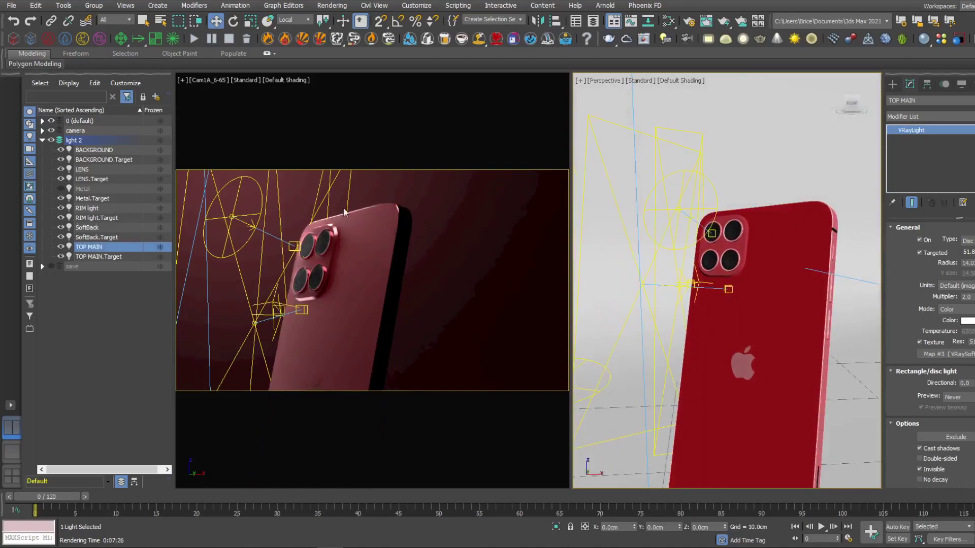
pyautogui.click(61, 247)
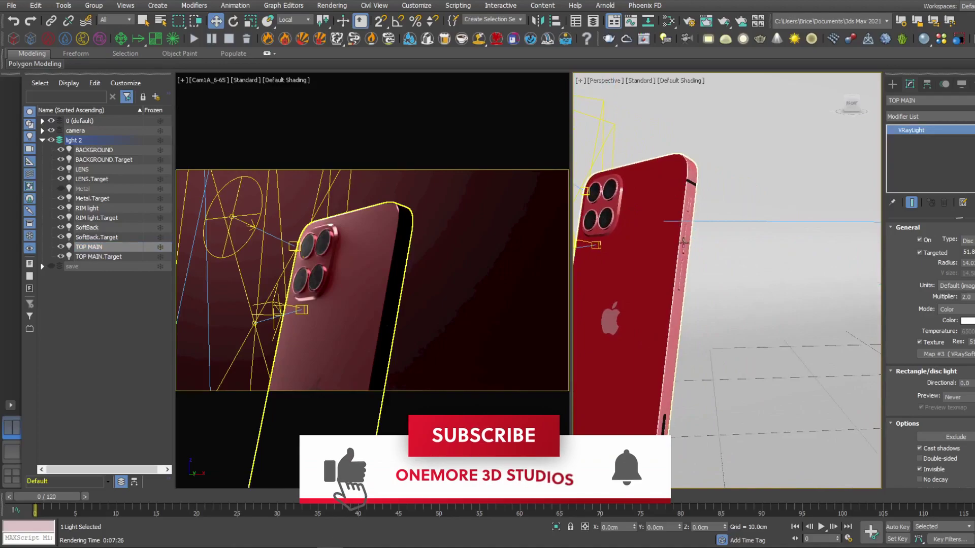
pyautogui.keyDown('alt'); pyautogui.moveTo(678, 249); pyautogui.dragTo(749, 265, button='middle'); pyautogui.keyUp('alt')
pyautogui.scroll(-3, 749, 265)
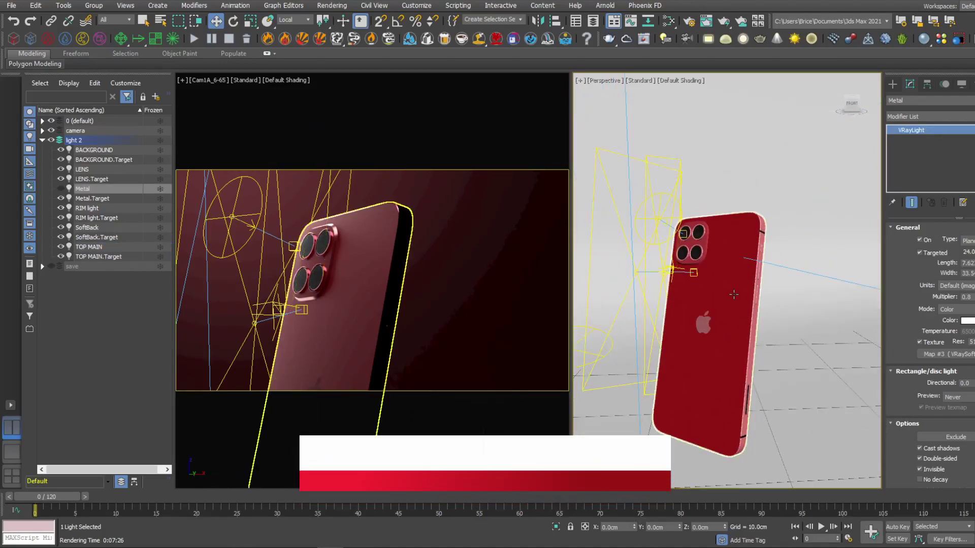
pyautogui.keyDown('alt'); pyautogui.moveTo(662, 224); pyautogui.dragTo(681, 175, button='middle'); pyautogui.keyUp('alt')
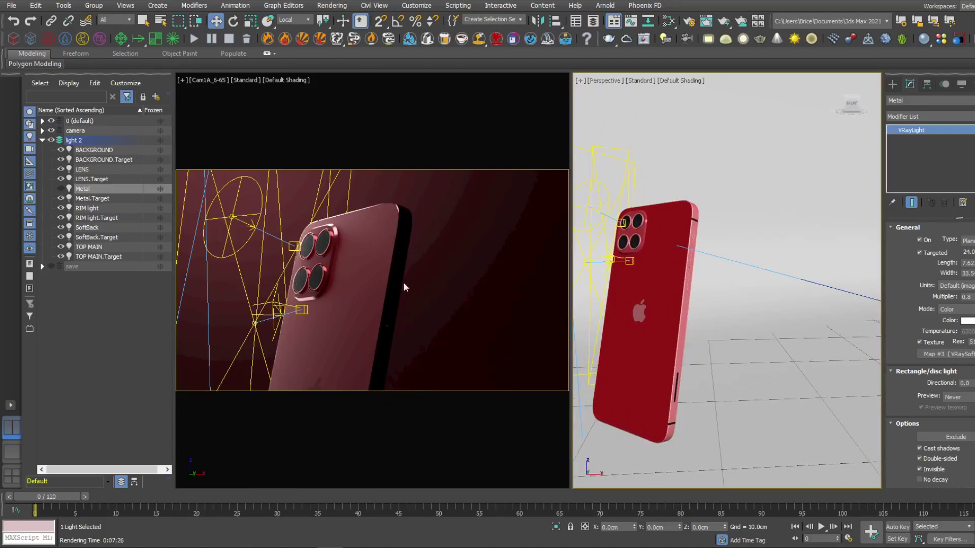
pyautogui.click(61, 188)
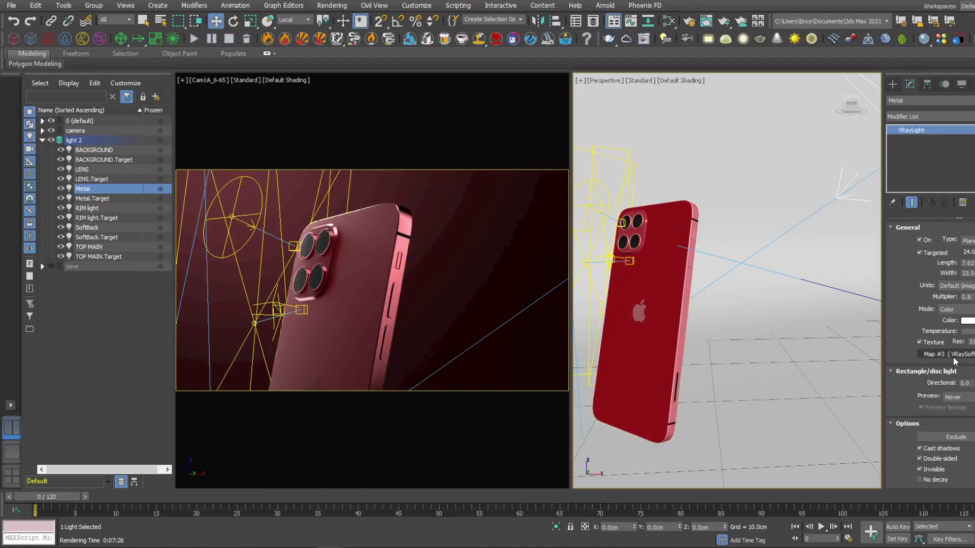
# Clear the Metal light's texture map and move the light closer to the phone in the perspective view
pyautogui.click(958, 397)
pyautogui.click(962, 387)
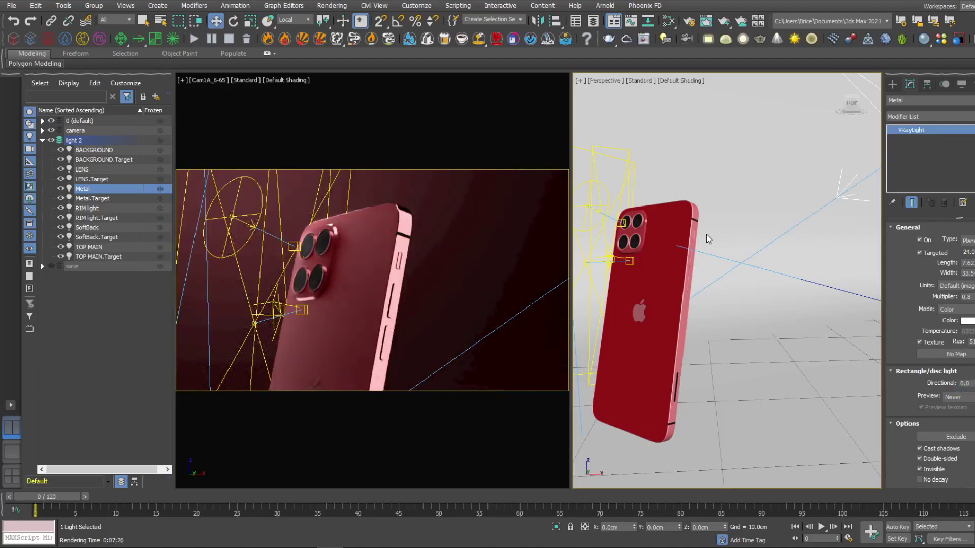
pyautogui.scroll(-4, 746, 250)
pyautogui.scroll(-2, 779, 238)
pyautogui.moveTo(787, 233); pyautogui.dragTo(732, 254, button='middle')
pyautogui.scroll(3, 772, 222)
pyautogui.keyDown('alt'); pyautogui.moveTo(773, 222); pyautogui.dragTo(820, 208, button='middle'); pyautogui.keyUp('alt')
pyautogui.keyDown('alt'); pyautogui.moveTo(754, 243); pyautogui.dragTo(797, 223, button='middle'); pyautogui.keyUp('alt')
pyautogui.moveTo(797, 223); pyautogui.dragTo(756, 238)
# Try a multiplier of 5.0 on the Metal light and settle on 0.5
pyautogui.doubleClick(964, 297)
pyautogui.write('5')
pyautogui.press('Return')
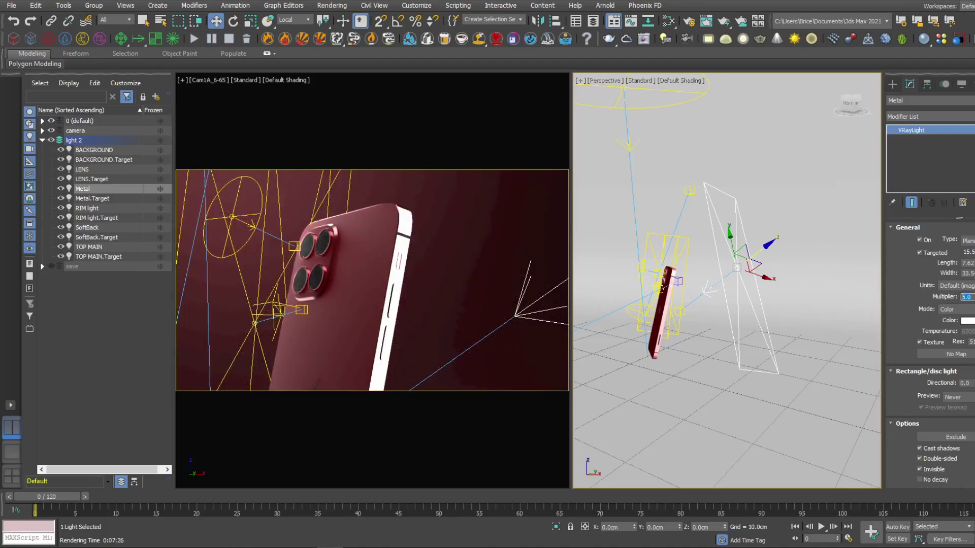
pyautogui.press('Return')
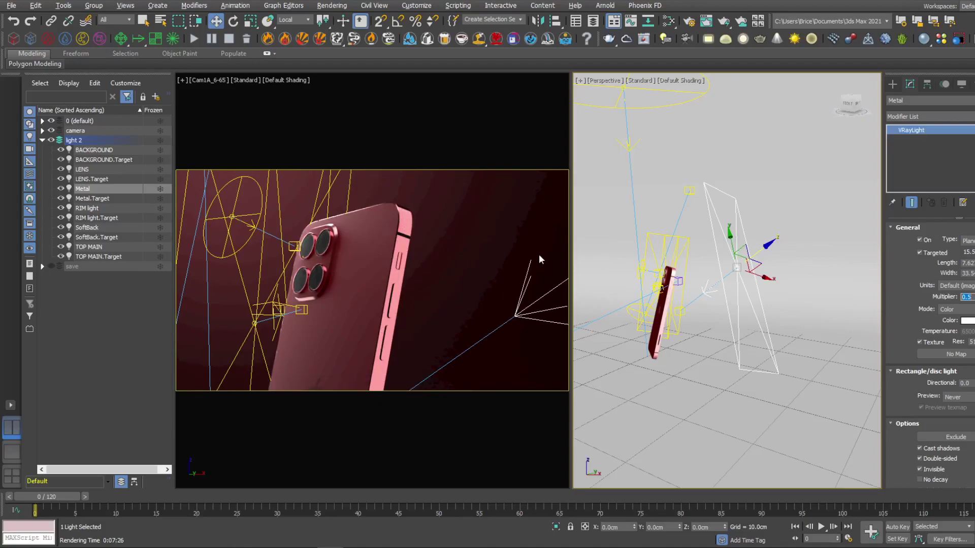
# Enlarge the camera view to examine the untextured light's reflection on the phone's metal side, and restore the two-view layout
pyautogui.click(501, 242)
pyautogui.hotkey('alt', 'w')
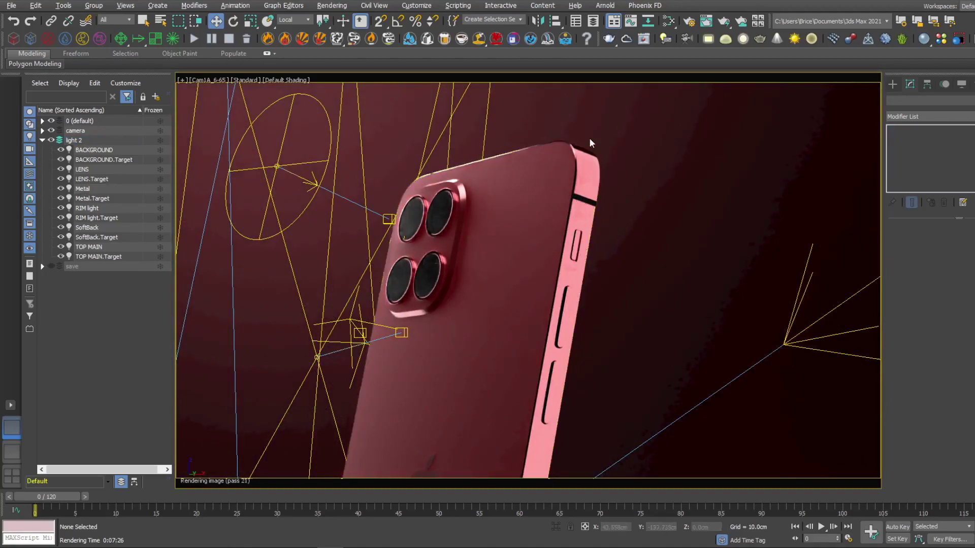
pyautogui.hotkey('alt', 'w')
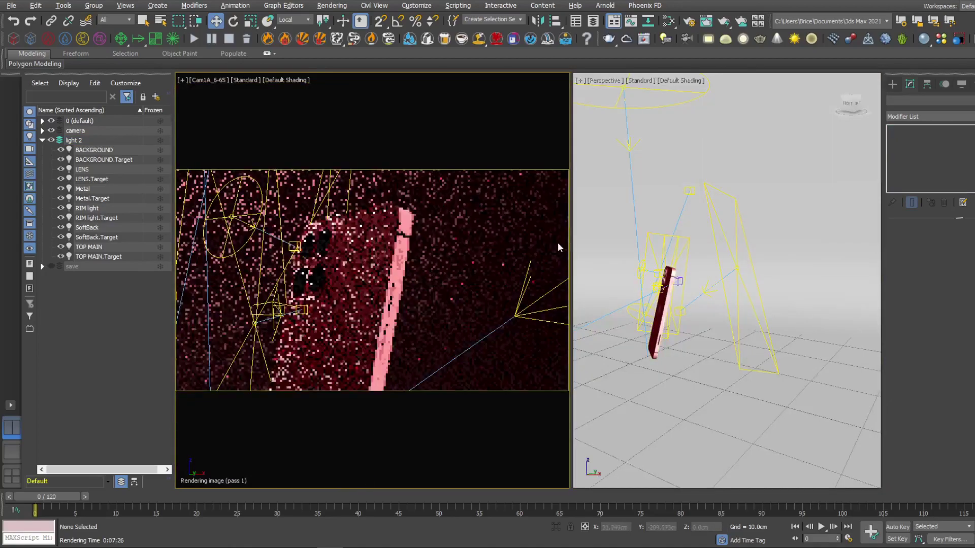
# Reselect the Metal light and add a new VRaySoftbox map below Map #3 in the Slate Material Editor, opening its parameters
pyautogui.click(719, 267)
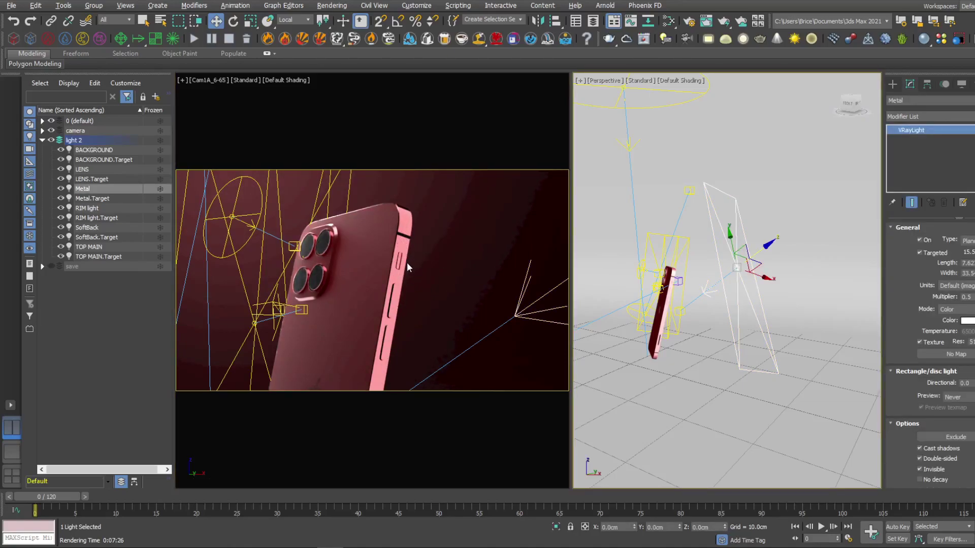
pyautogui.keyDown('alt'); pyautogui.moveTo(697, 267); pyautogui.dragTo(705, 264, button='middle'); pyautogui.keyUp('alt')
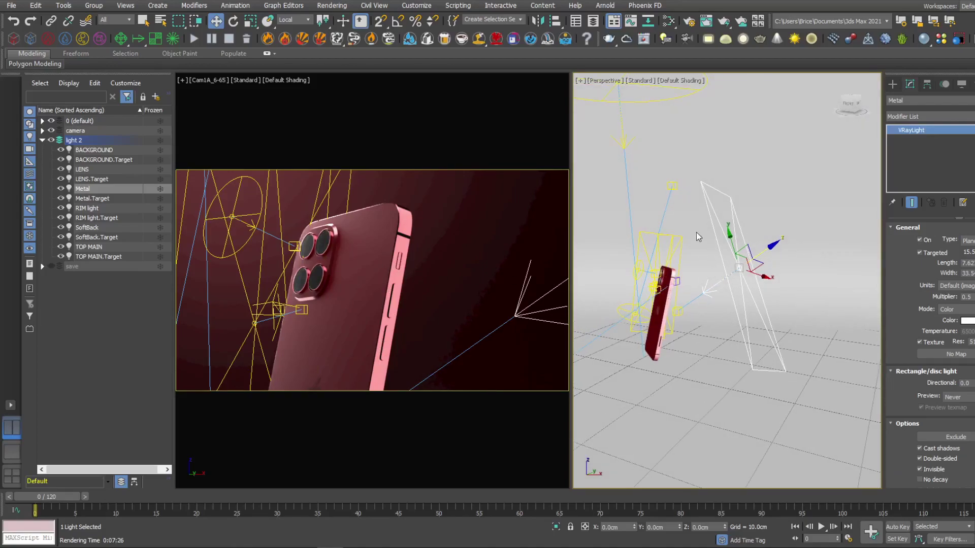
pyautogui.press('m')
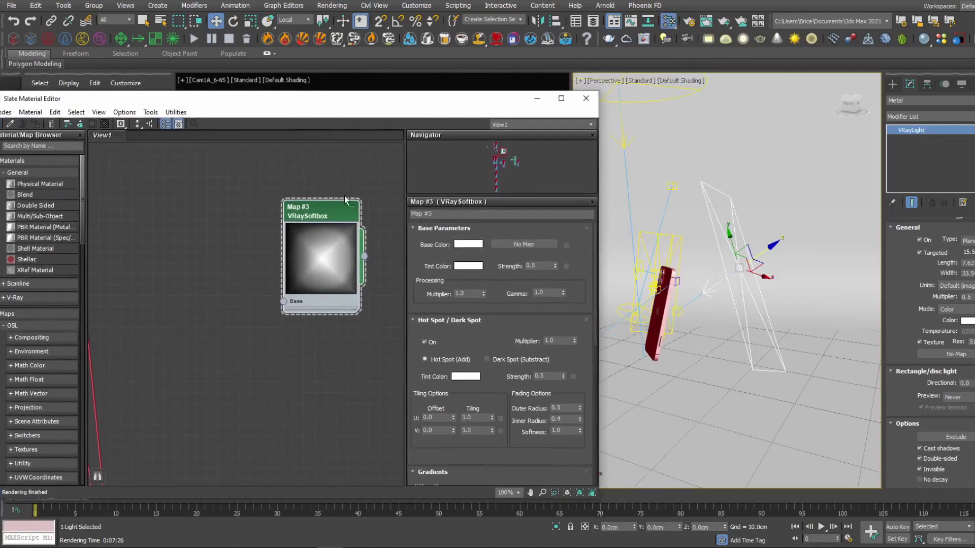
pyautogui.moveTo(345, 199); pyautogui.dragTo(270, 206)
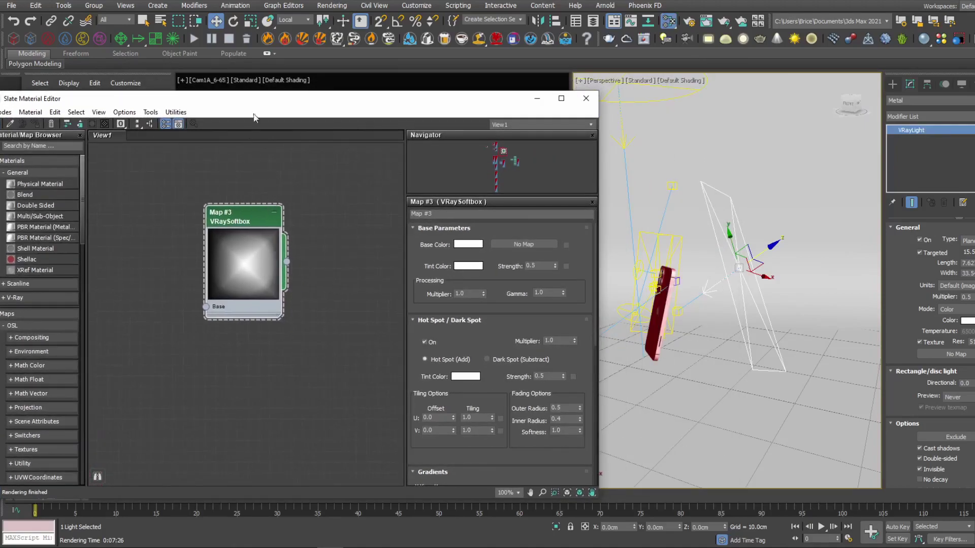
pyautogui.click(36, 146)
pyautogui.write('vrays')
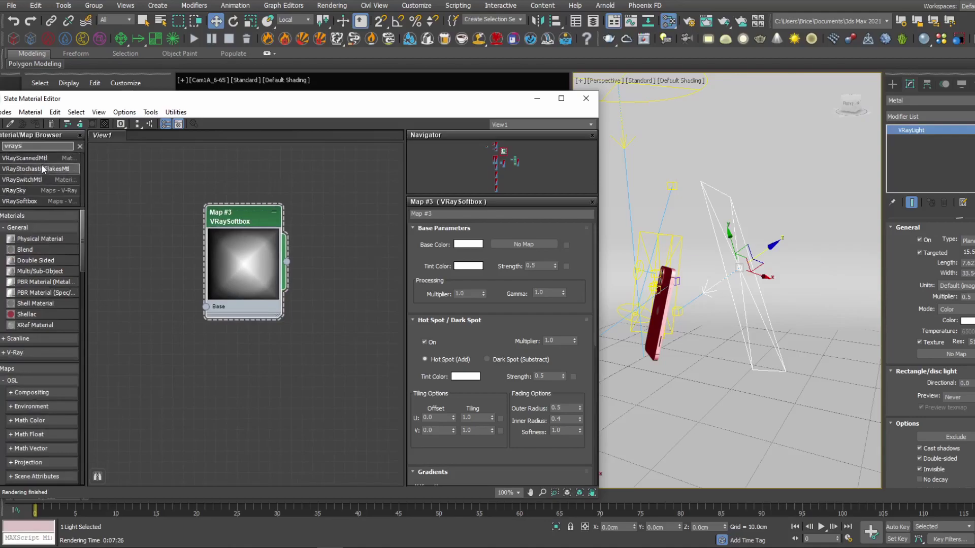
pyautogui.moveTo(248, 367); pyautogui.dragTo(250, 380)
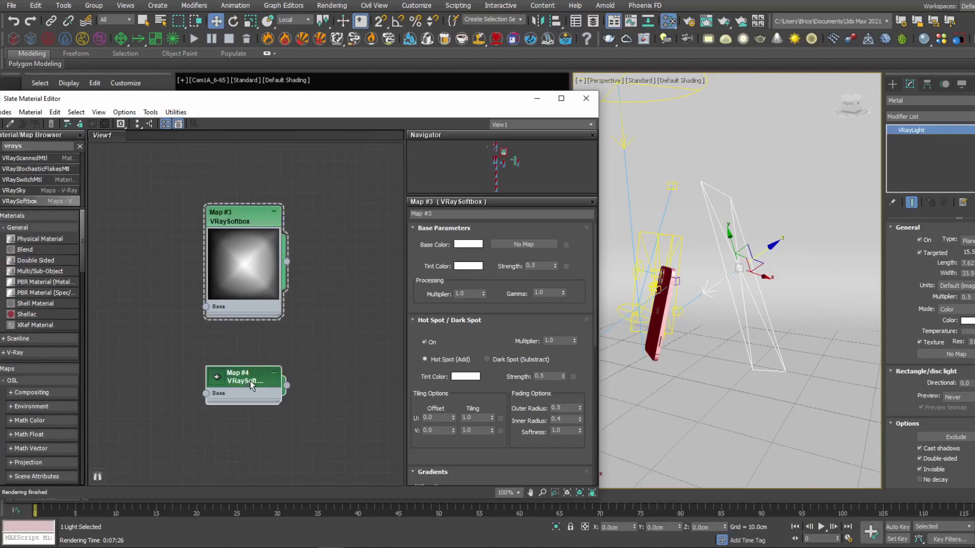
pyautogui.doubleClick(256, 382)
pyautogui.moveTo(258, 383); pyautogui.dragTo(275, 325, button='middle')
pyautogui.moveTo(276, 324); pyautogui.dragTo(274, 313)
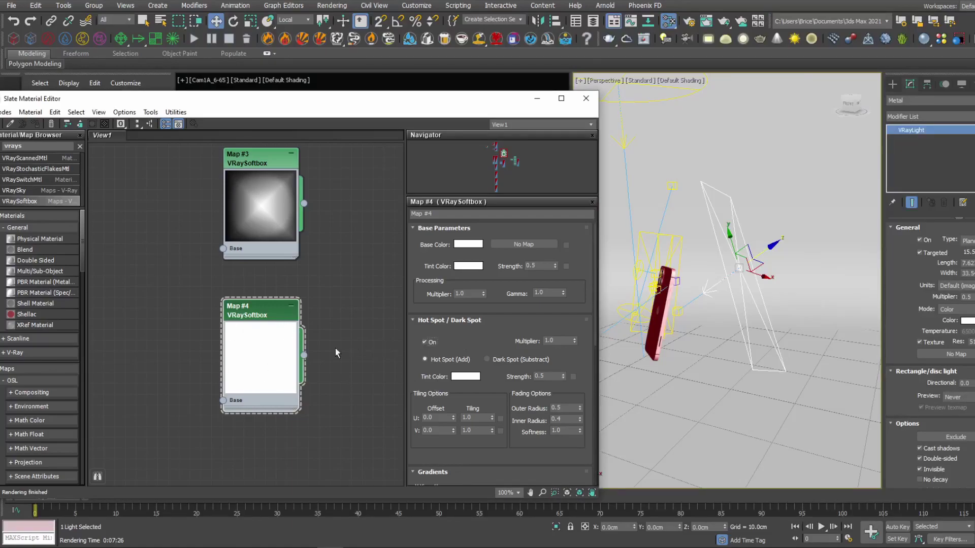
# Connect the new VRaySoftbox map to the Metal light's texture slot as an instance
pyautogui.moveTo(286, 339); pyautogui.dragTo(297, 339)
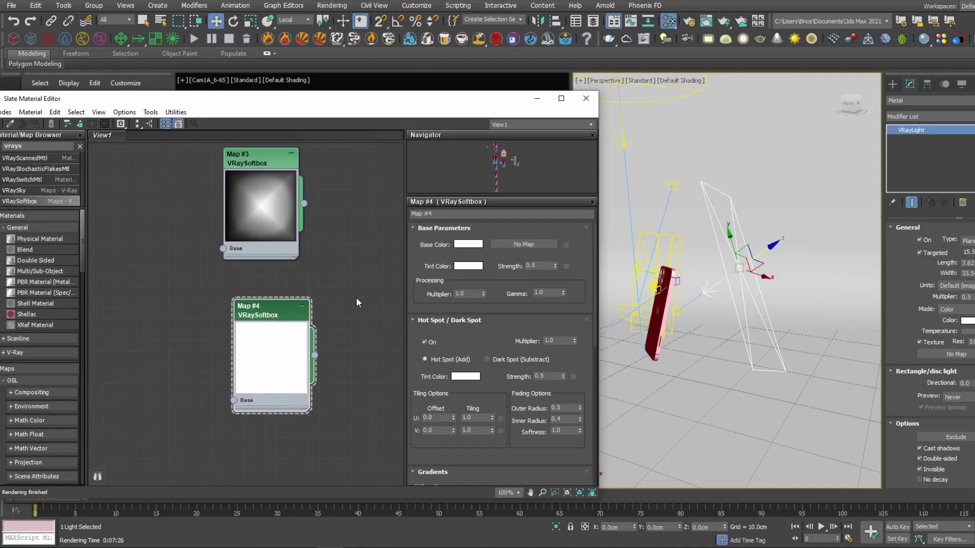
pyautogui.moveTo(904, 319)
pyautogui.mouseDown()
pyautogui.moveTo(897, 289)
pyautogui.moveTo(897, 324)
pyautogui.mouseUp()
pyautogui.moveTo(314, 357); pyautogui.dragTo(934, 355)
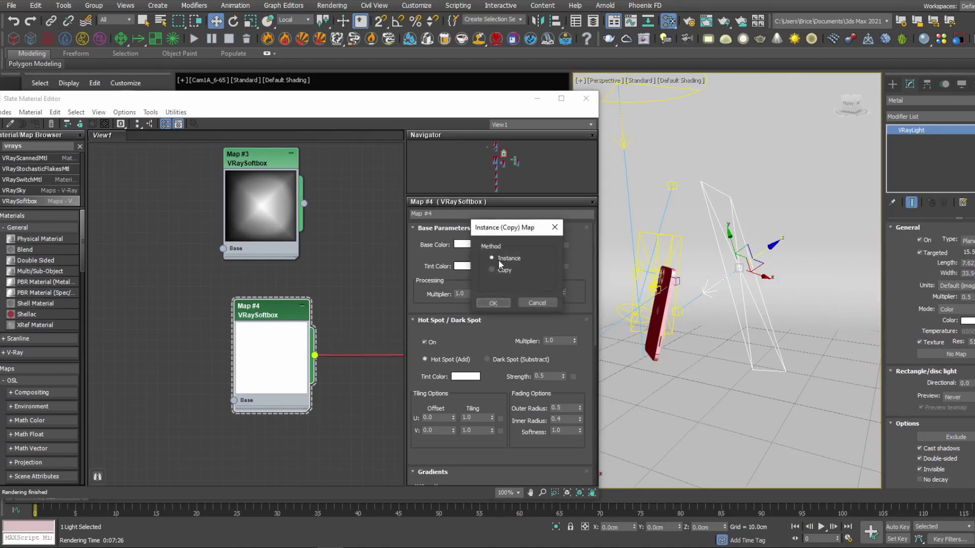
pyautogui.click(495, 302)
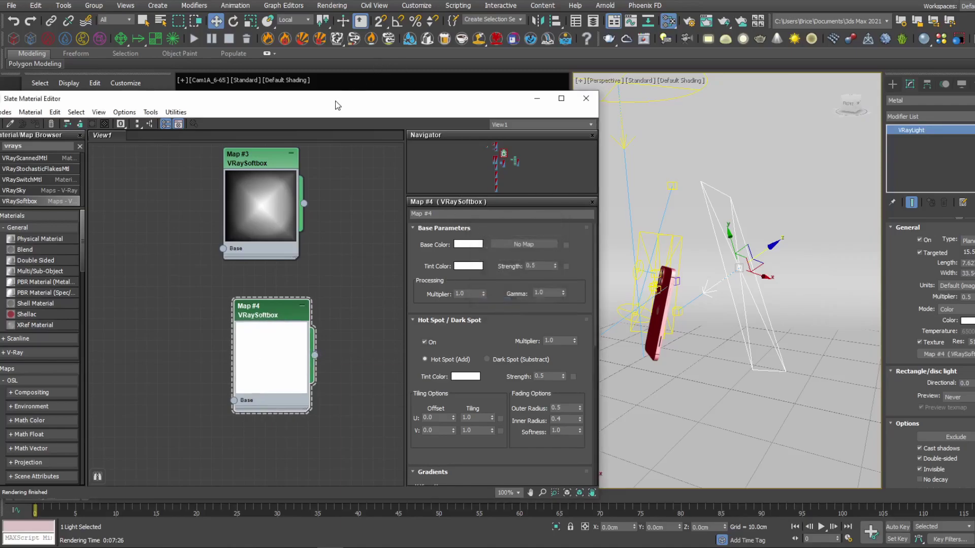
# Place the Slate Material Editor beside the camera render and turn on the Frame gradient of softbox Map #4
pyautogui.moveTo(337, 105); pyautogui.dragTo(554, 81)
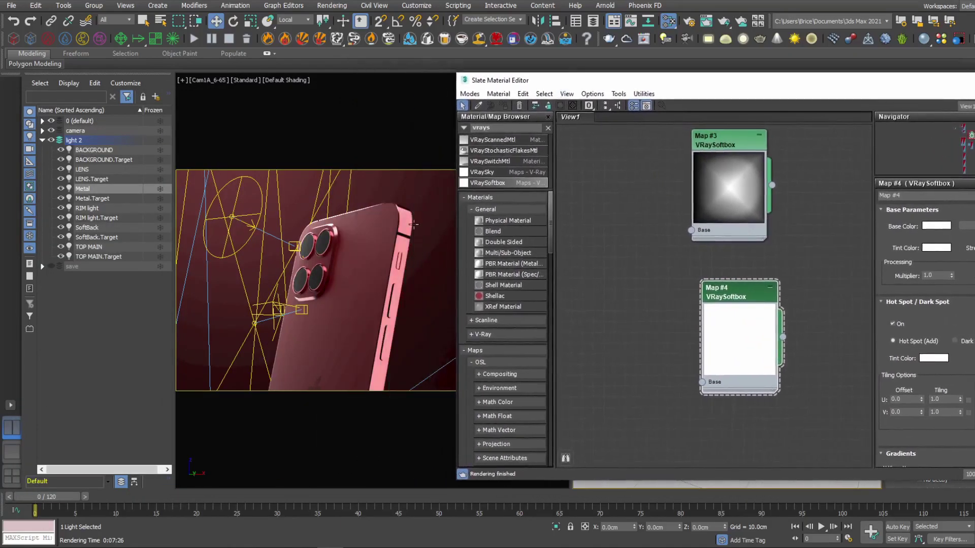
pyautogui.moveTo(458, 90); pyautogui.dragTo(520, 76)
pyautogui.scroll(2, 631, 277)
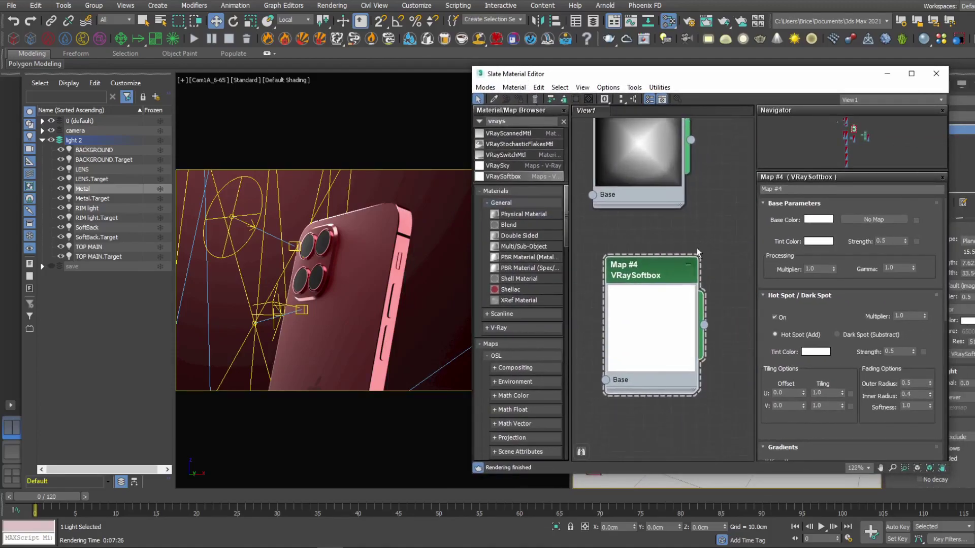
pyautogui.moveTo(631, 275); pyautogui.dragTo(623, 225, button='middle')
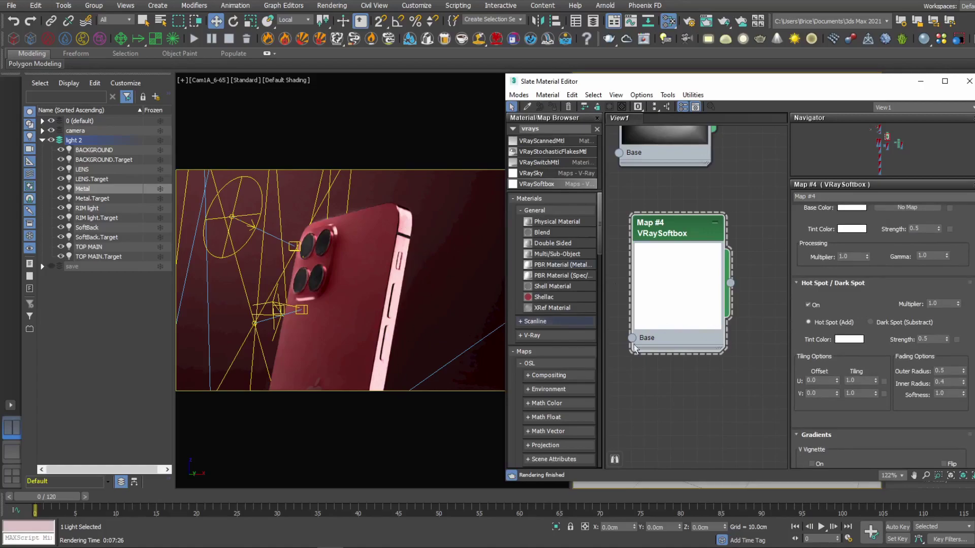
pyautogui.scroll(-5, 883, 270)
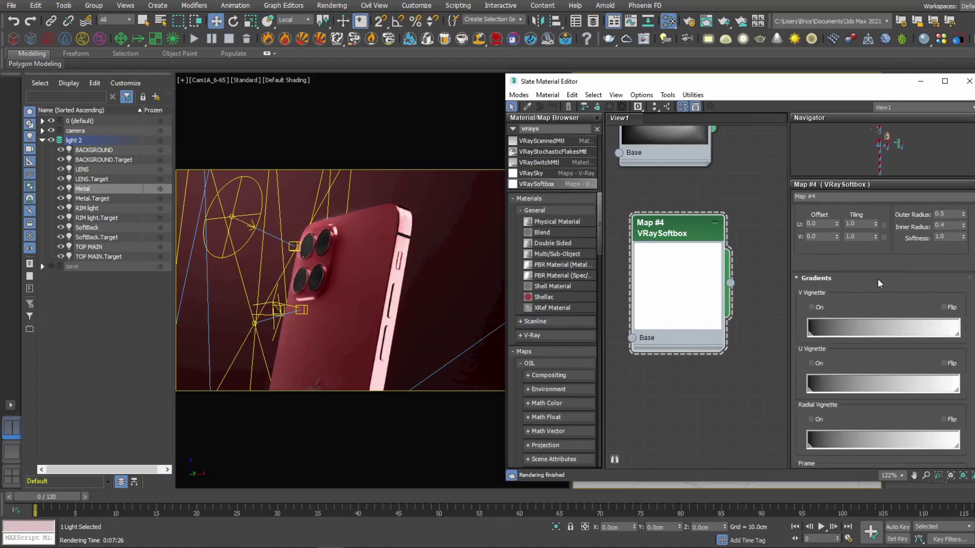
pyautogui.scroll(-2, 877, 274)
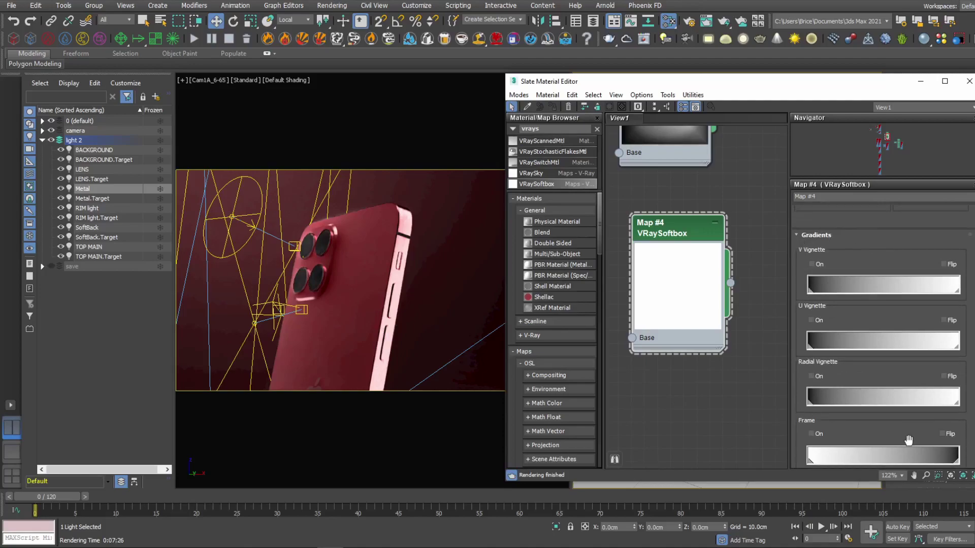
pyautogui.scroll(-2, 904, 427)
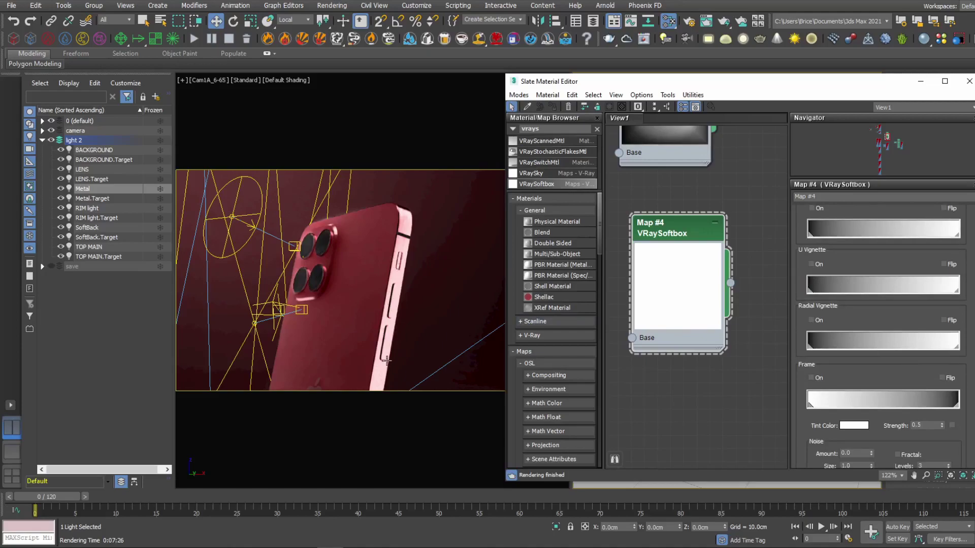
pyautogui.click(813, 379)
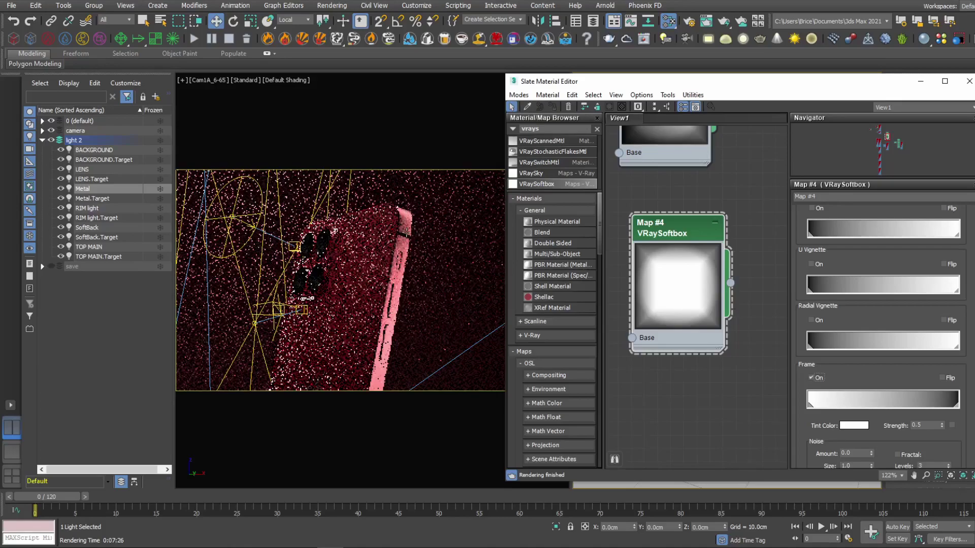
# Turn the softbox's Frame gradient off and on again to compare its effect on the phone's metal side
pyautogui.click(429, 184)
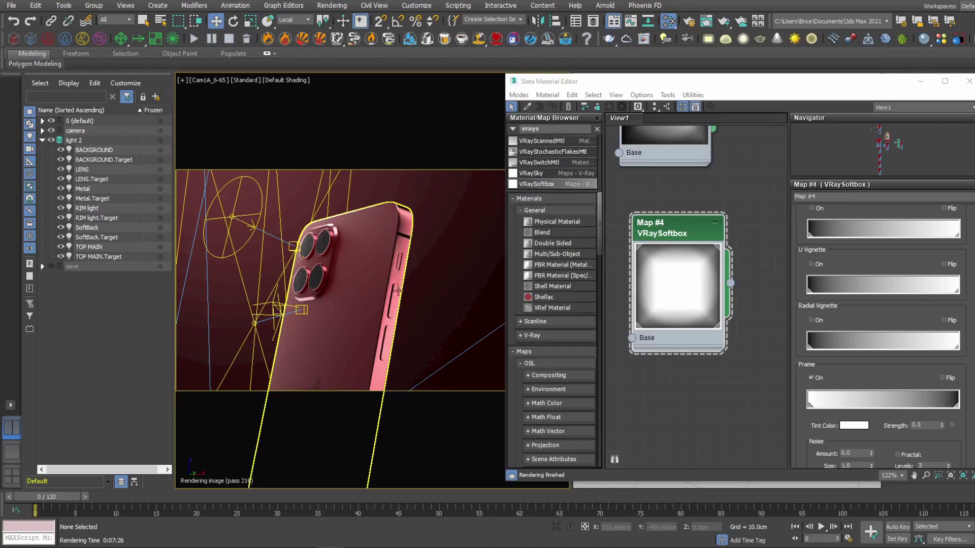
pyautogui.click(811, 378)
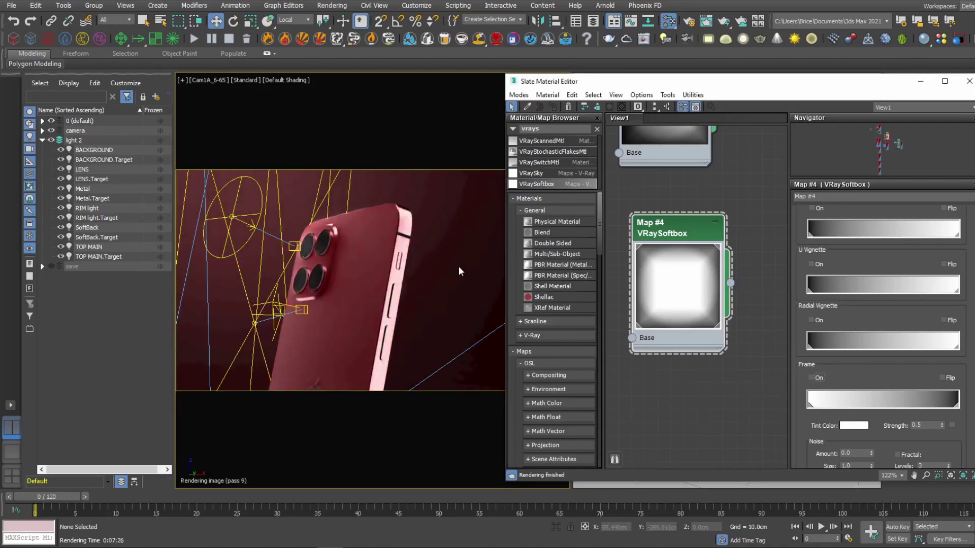
pyautogui.click(811, 377)
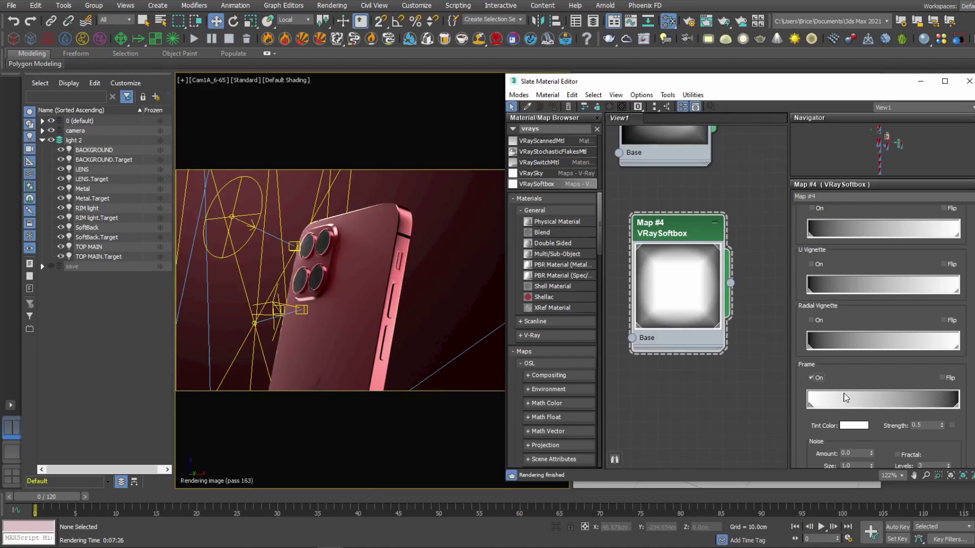
# Lighten the black end colour of the softbox's Frame gradient to a medium grey
pyautogui.doubleClick(956, 406)
pyautogui.moveTo(781, 277); pyautogui.dragTo(776, 260)
pyautogui.click(859, 339)
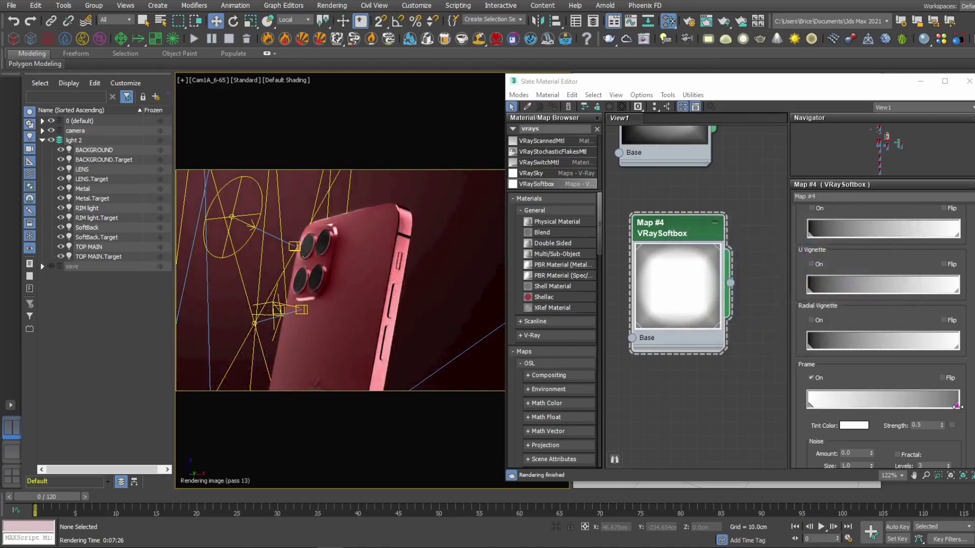
# Try flipping the Frame gradient, restore its direction, and slide its grey end marker inward to about three quarters of the ramp
pyautogui.moveTo(956, 406); pyautogui.dragTo(931, 405)
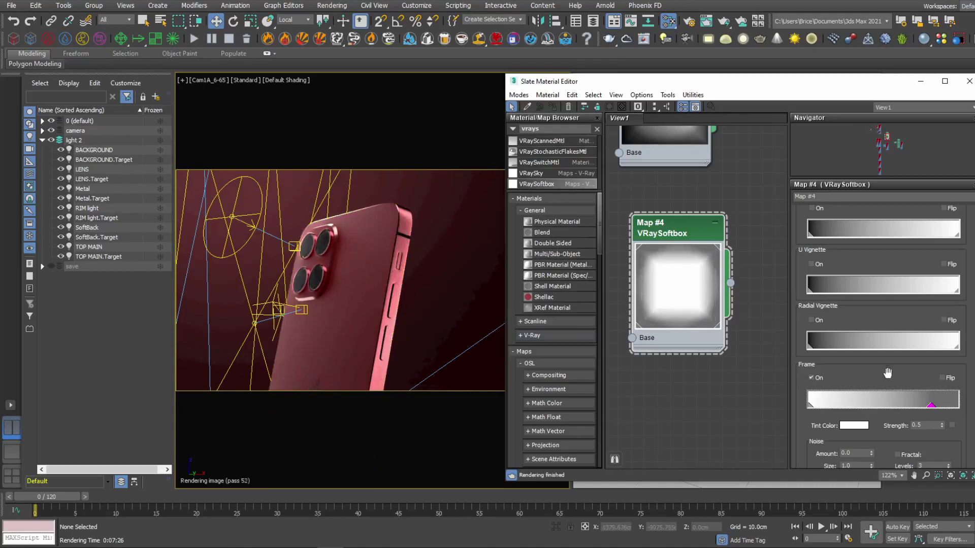
pyautogui.moveTo(930, 405); pyautogui.dragTo(956, 406)
pyautogui.click(945, 377)
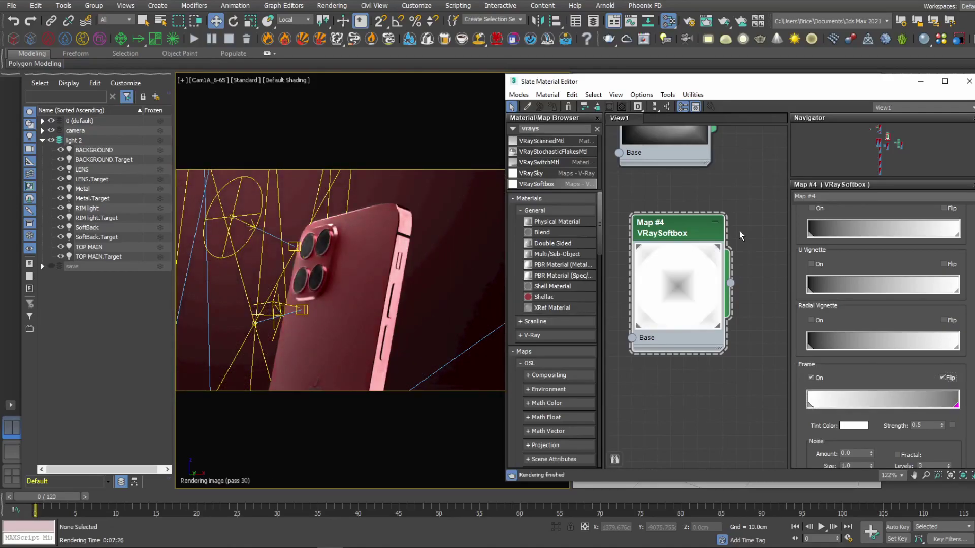
pyautogui.click(943, 377)
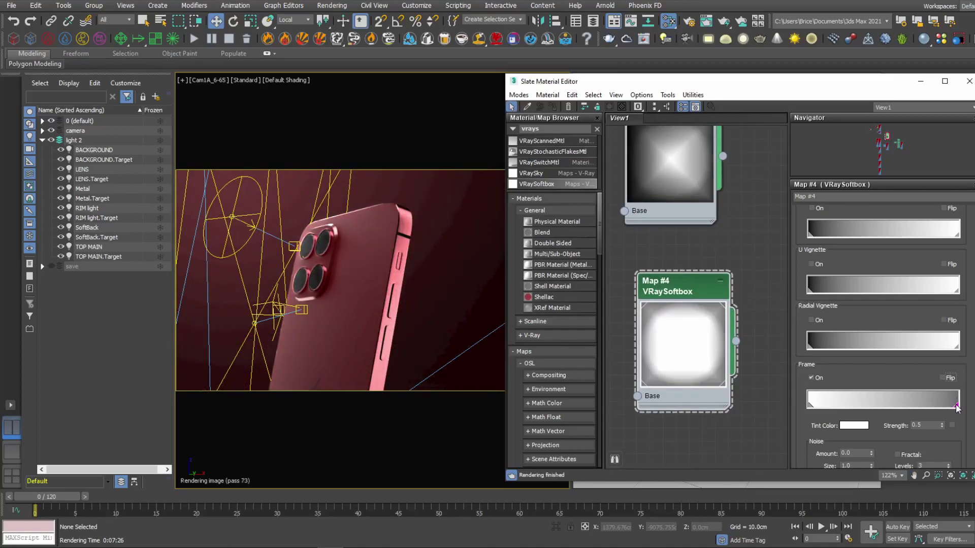
pyautogui.moveTo(956, 406); pyautogui.dragTo(917, 405)
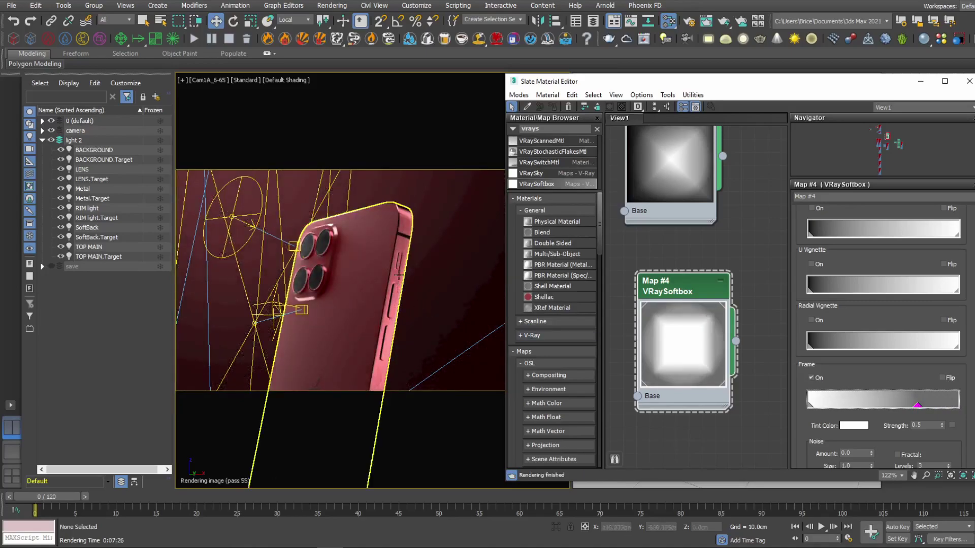
# Move the Metal light slightly up and farther from the phone in the perspective view, keeping the Slate Material Editor clear of the camera render
pyautogui.moveTo(583, 84); pyautogui.dragTo(346, 378)
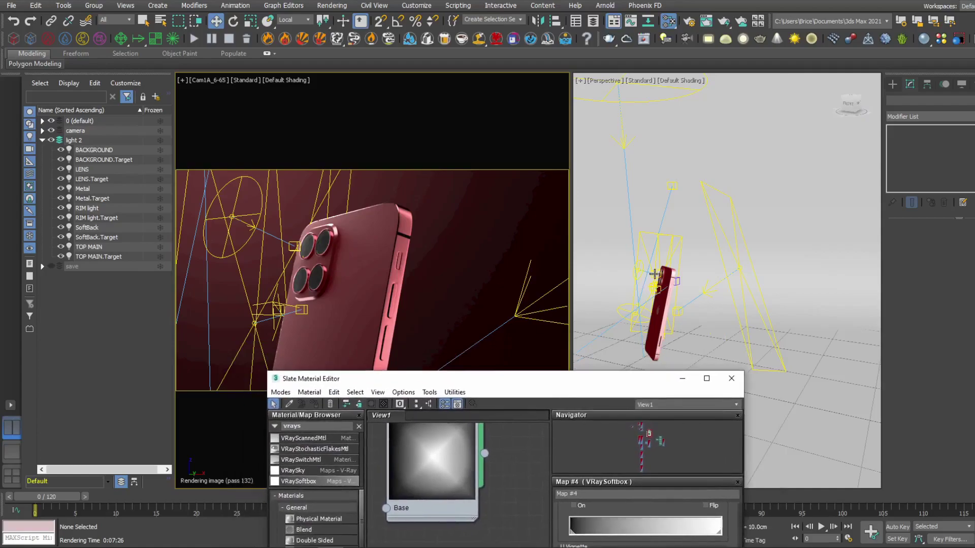
pyautogui.click(753, 269)
pyautogui.moveTo(764, 251); pyautogui.dragTo(737, 226)
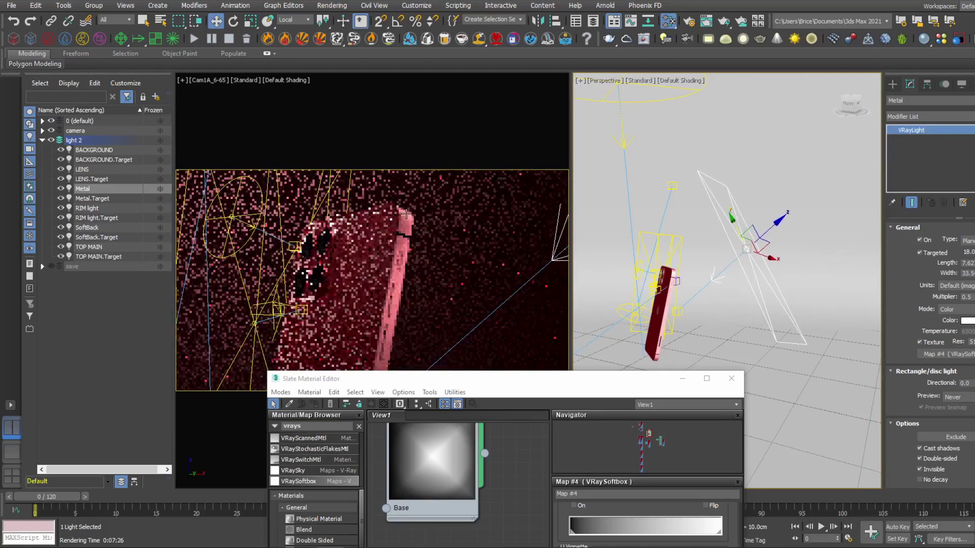
pyautogui.moveTo(404, 378); pyautogui.dragTo(653, 77)
pyautogui.click(428, 267)
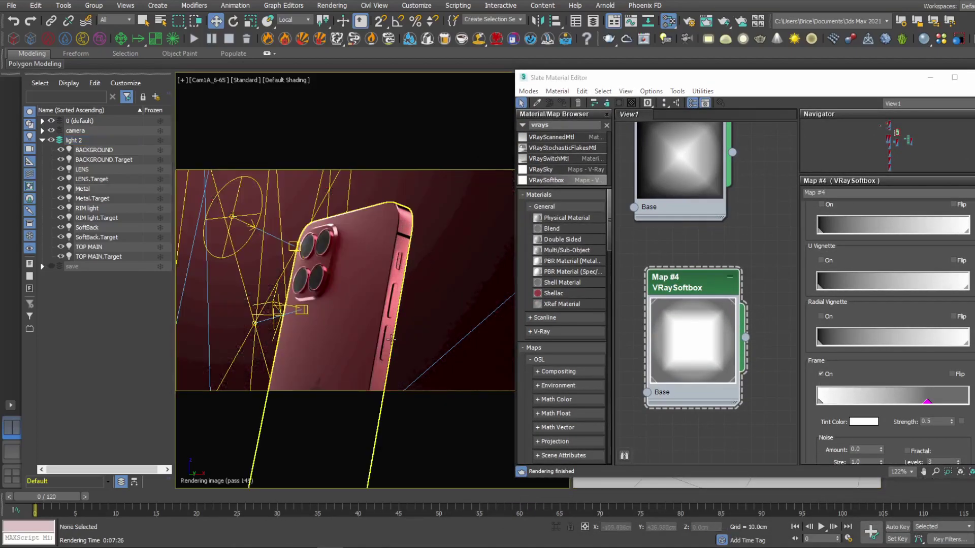
# Turn on the V Vignette gradient of softbox Map #4 and slide its black marker slightly inward from the dark end
pyautogui.scroll(2, 820, 271)
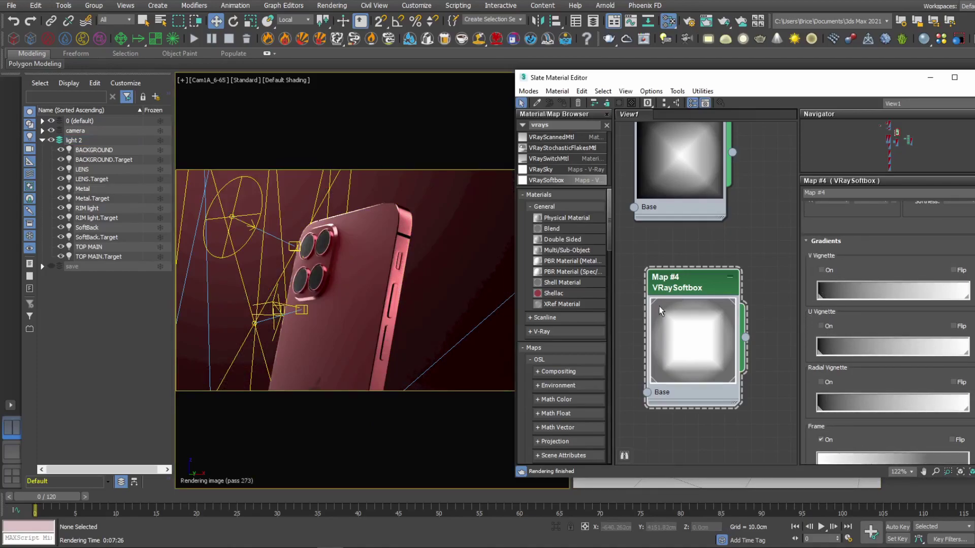
pyautogui.click(820, 270)
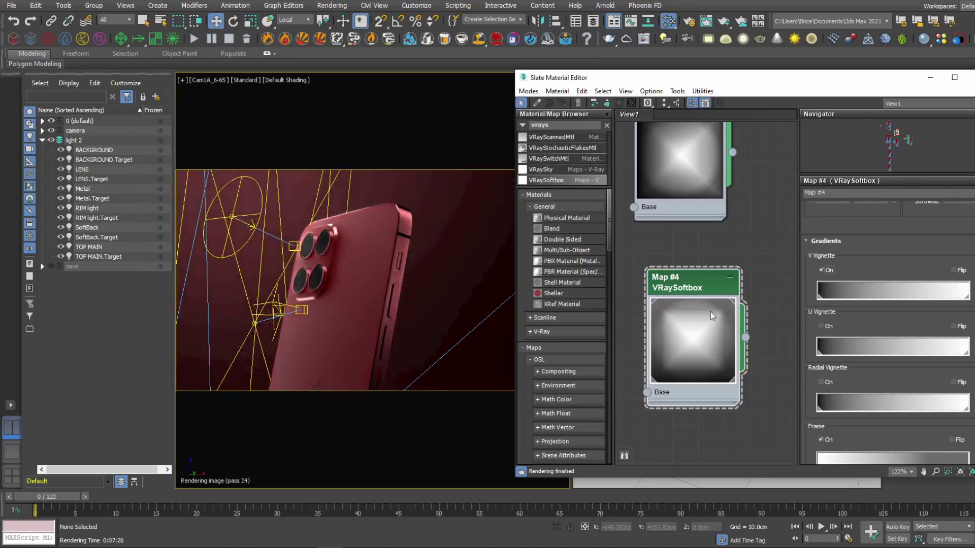
pyautogui.moveTo(819, 297); pyautogui.dragTo(847, 297)
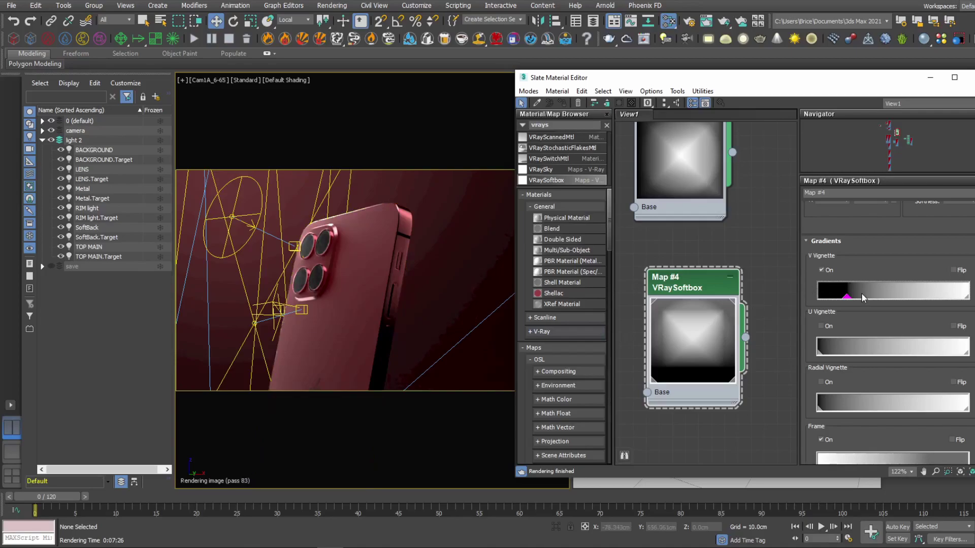
pyautogui.moveTo(847, 297); pyautogui.dragTo(829, 296)
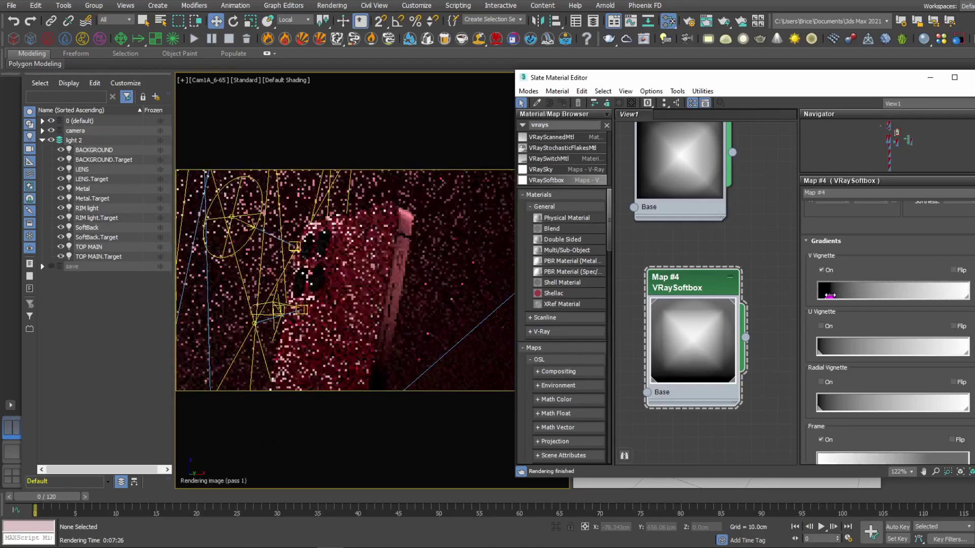
# Lighten the black marker of the softbox's V Vignette gradient to a dark grey
pyautogui.doubleClick(829, 295)
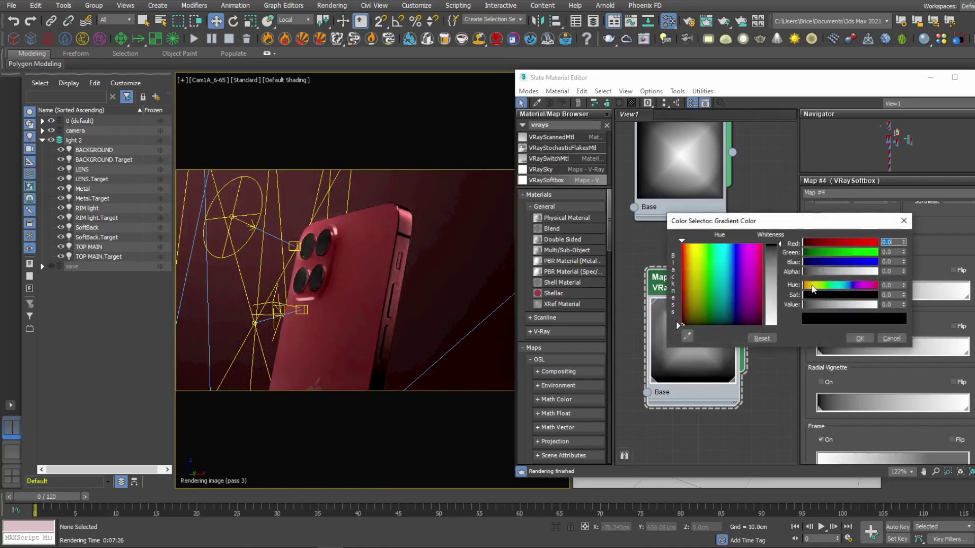
pyautogui.click(777, 250)
pyautogui.click(858, 338)
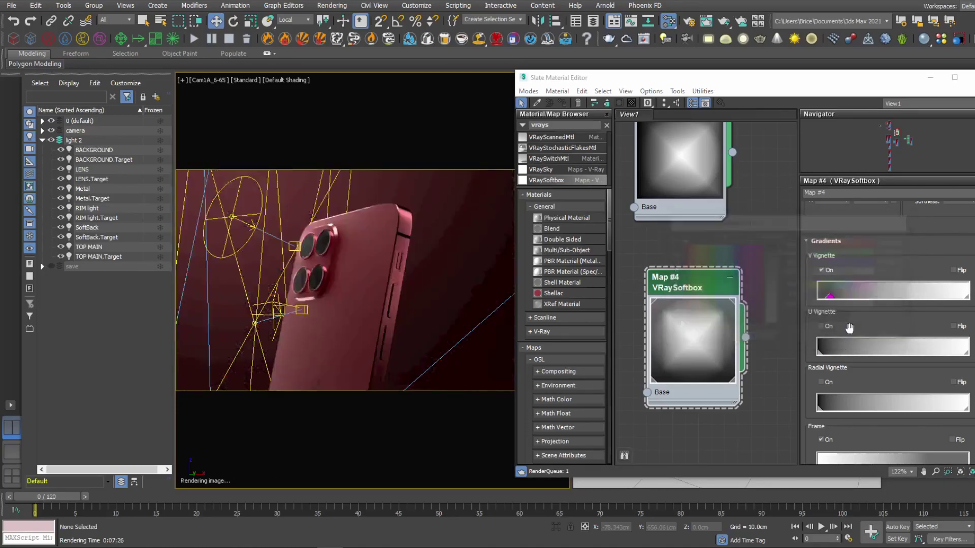
pyautogui.click(829, 297)
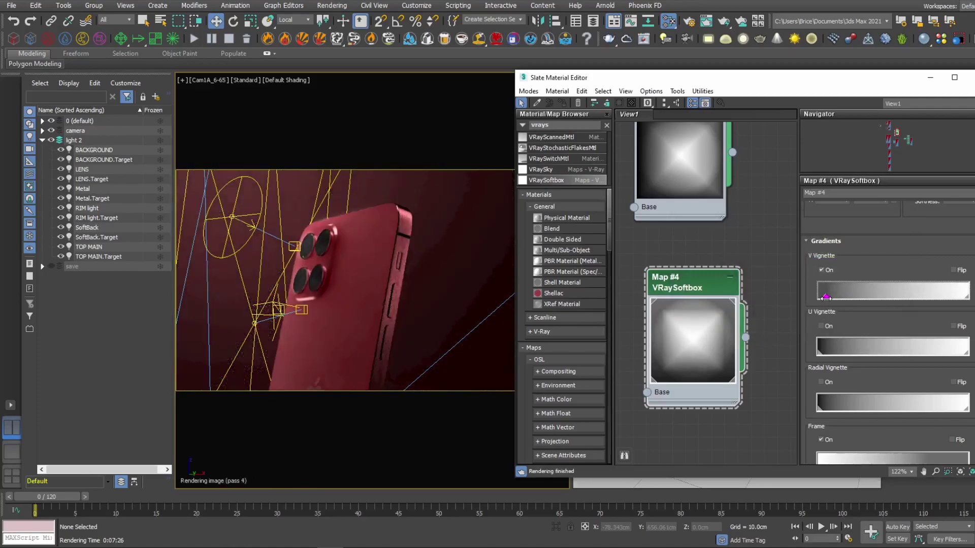
# Close the Slate Material Editor, then maximize the camera viewport with its V-Ray Viewport IPR turned off
pyautogui.click(969, 77)
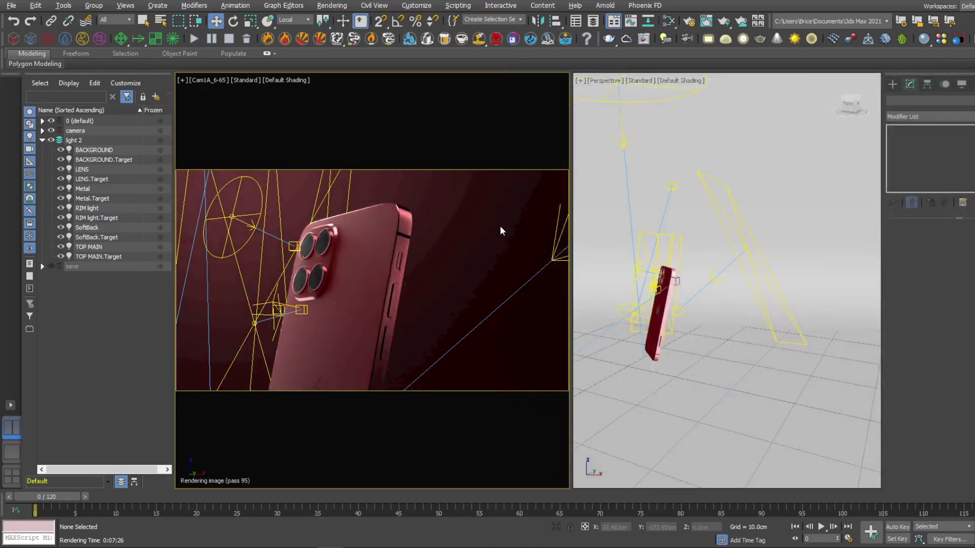
pyautogui.hotkey('alt', 'w')
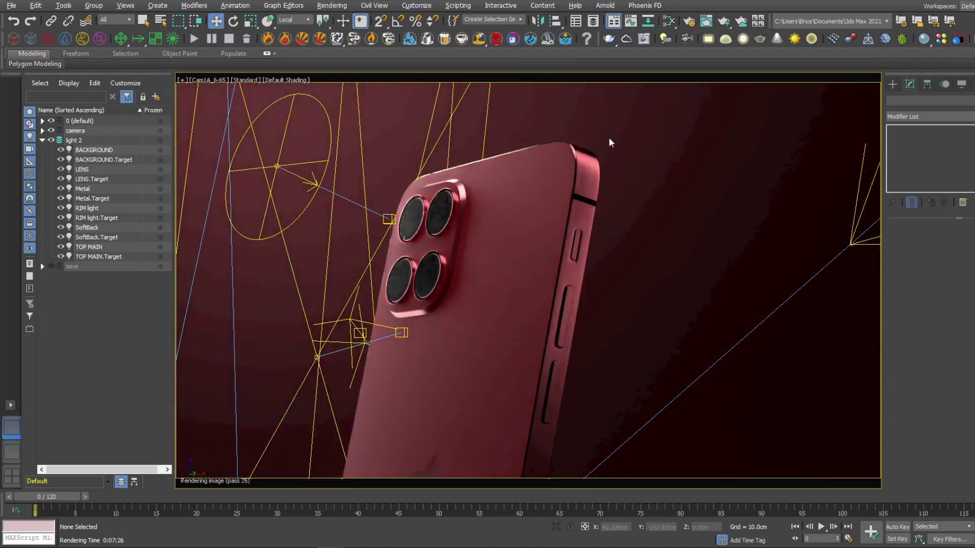
pyautogui.click(245, 80)
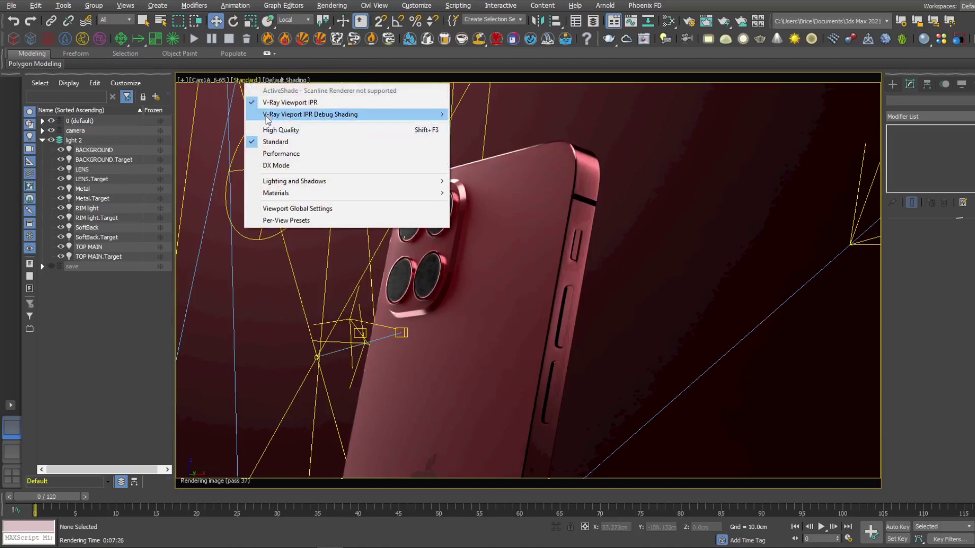
pyautogui.click(304, 114)
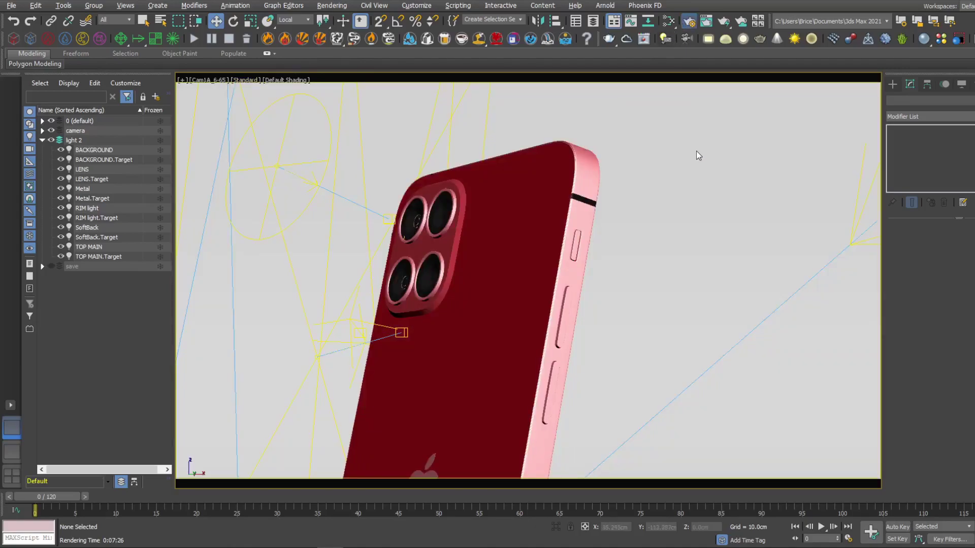
# Render the camera view in the V-Ray Frame Buffer
pyautogui.click(689, 29)
pyautogui.click(691, 277)
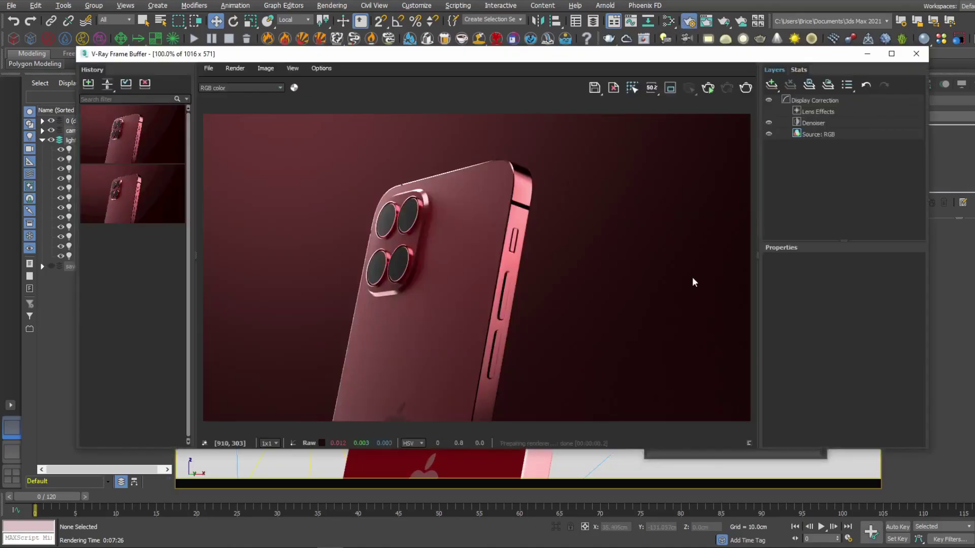